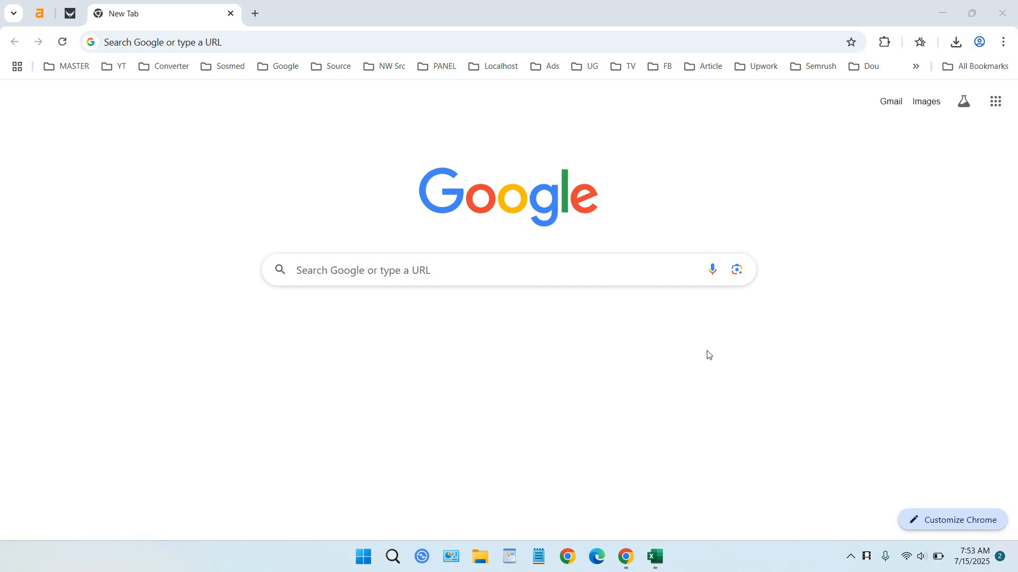
- Go to zety.com in Chrome and start creating a new resume
click(334, 35)
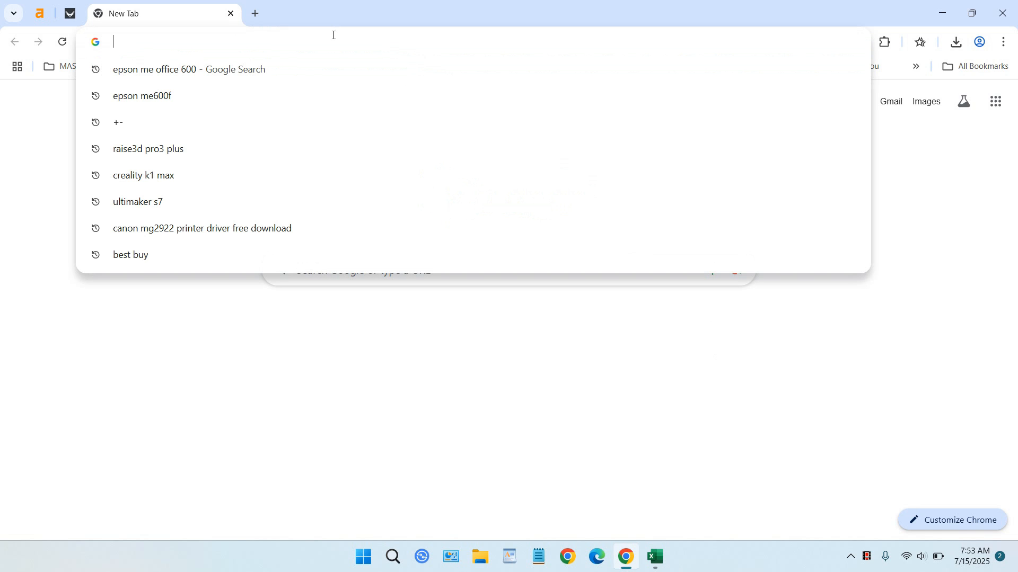
text(ze)
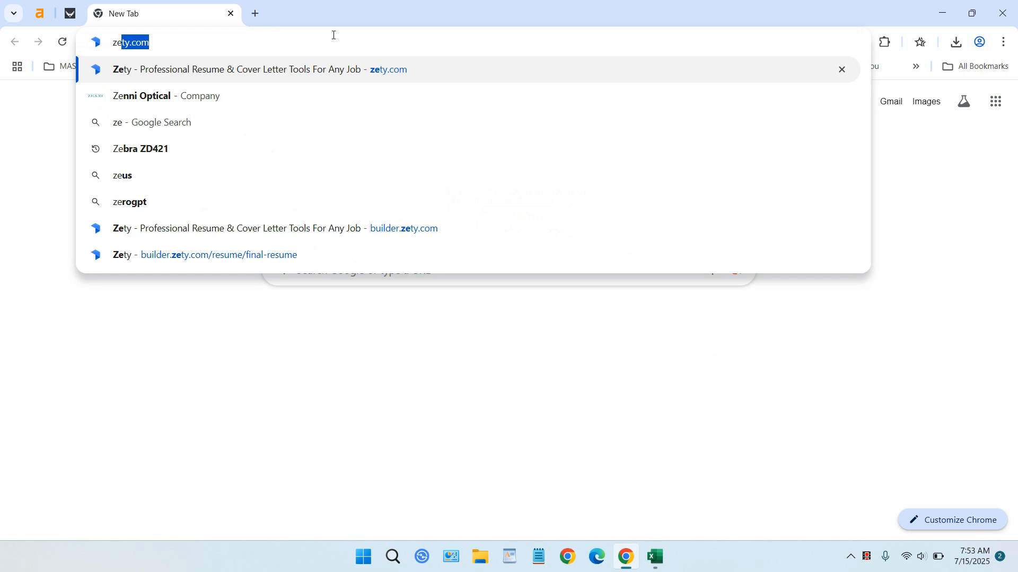
click(395, 73)
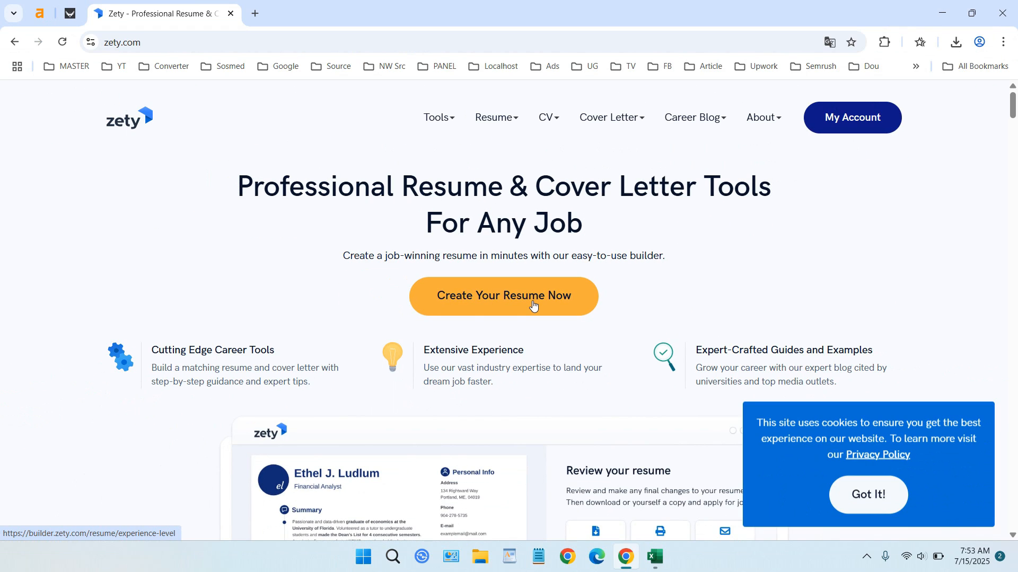
click(533, 306)
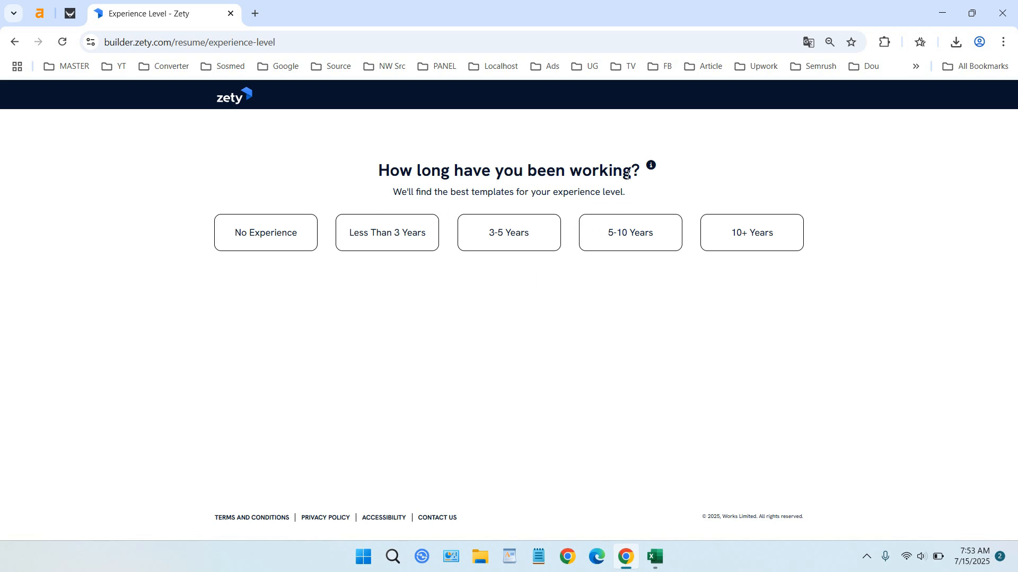
- Answer 5-10 years' experience, with photo, two columns and the Modern & subtle style
click(632, 241)
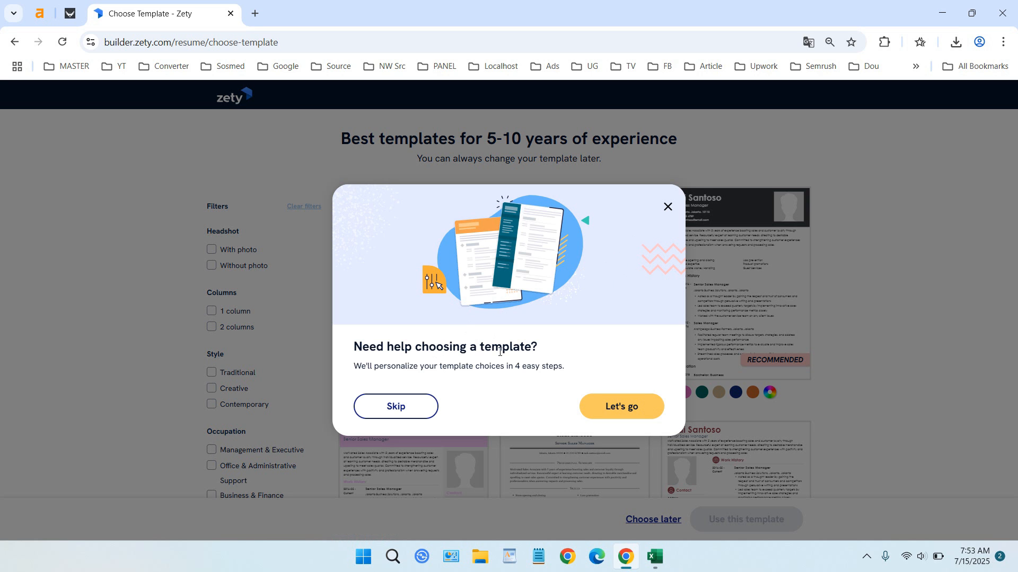
click(635, 411)
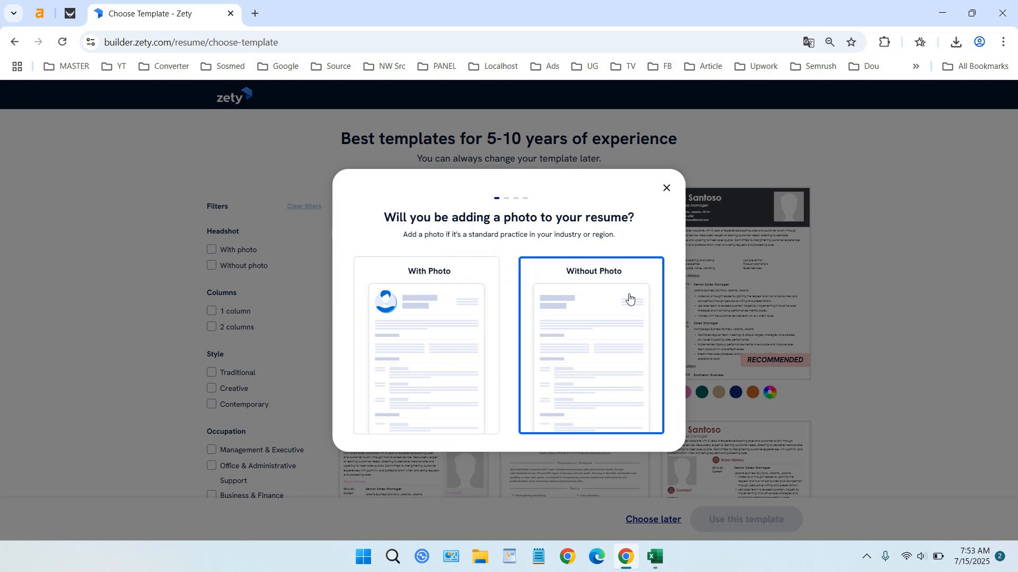
click(440, 301)
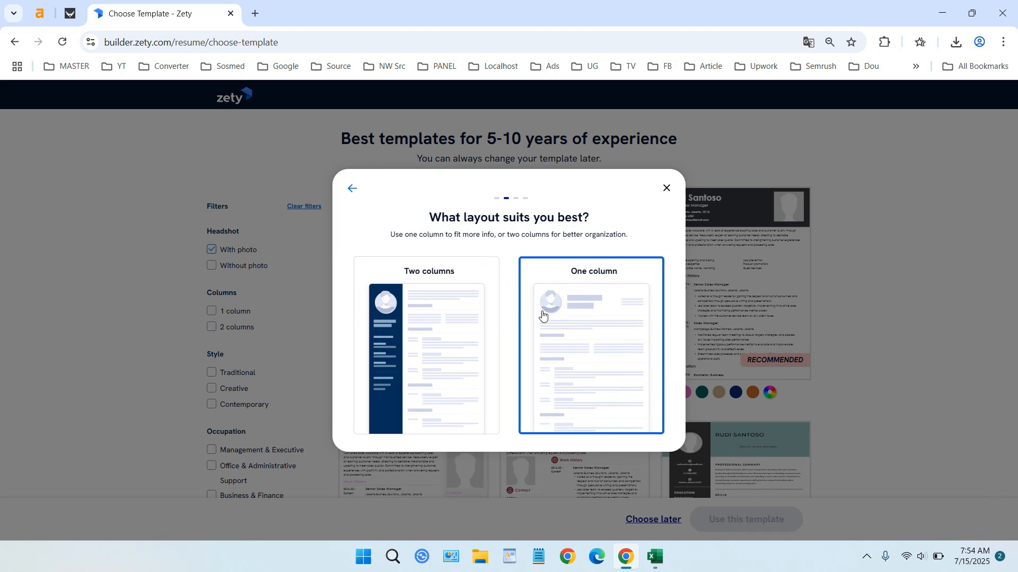
click(418, 308)
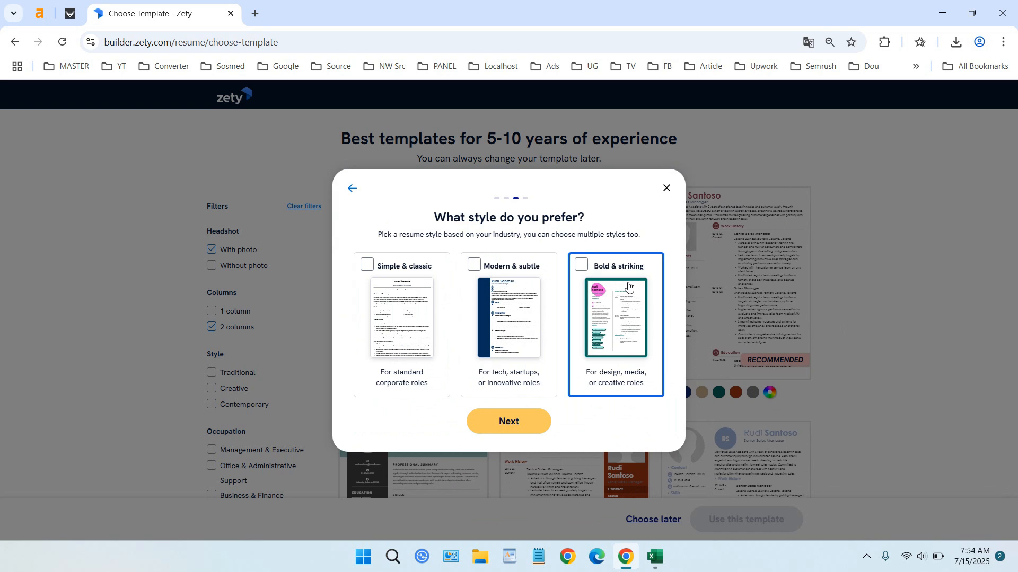
click(477, 268)
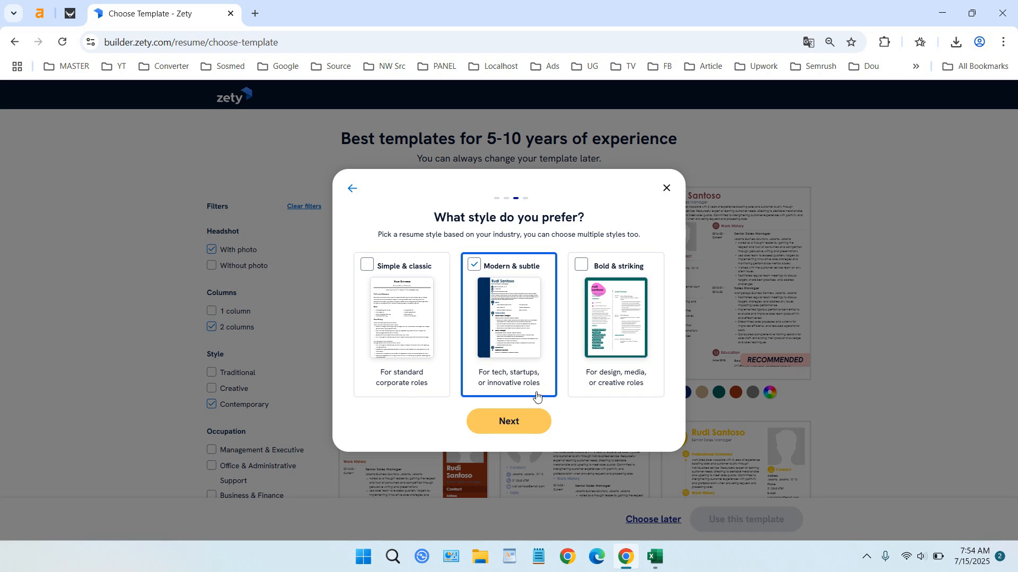
- Select Computer & Technology as the occupation and view the personalized templates
click(535, 424)
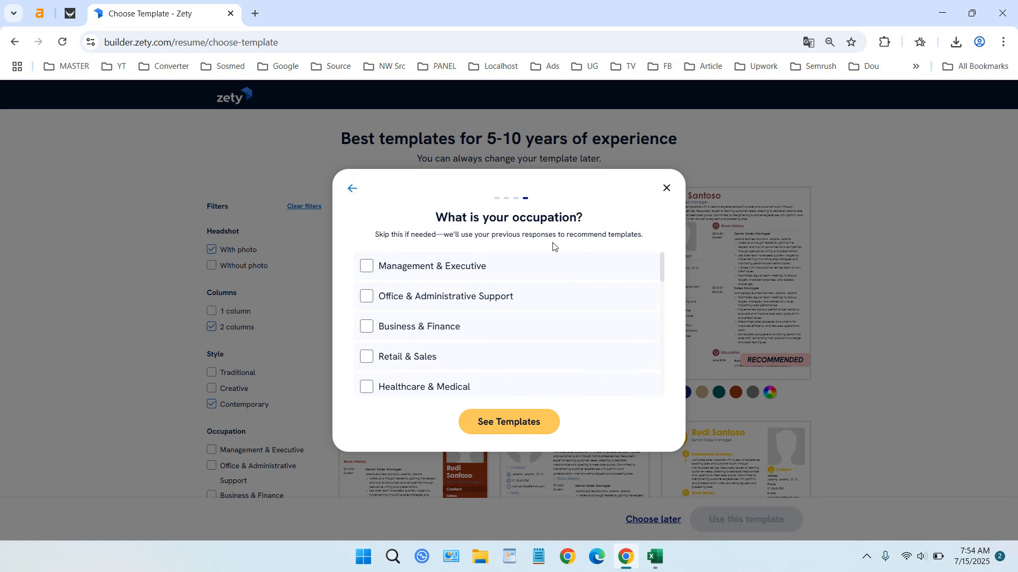
scroll(611, 306, down, 5)
scroll(613, 307, up, 5)
scroll(612, 307, down, 5)
scroll(611, 307, up, 5)
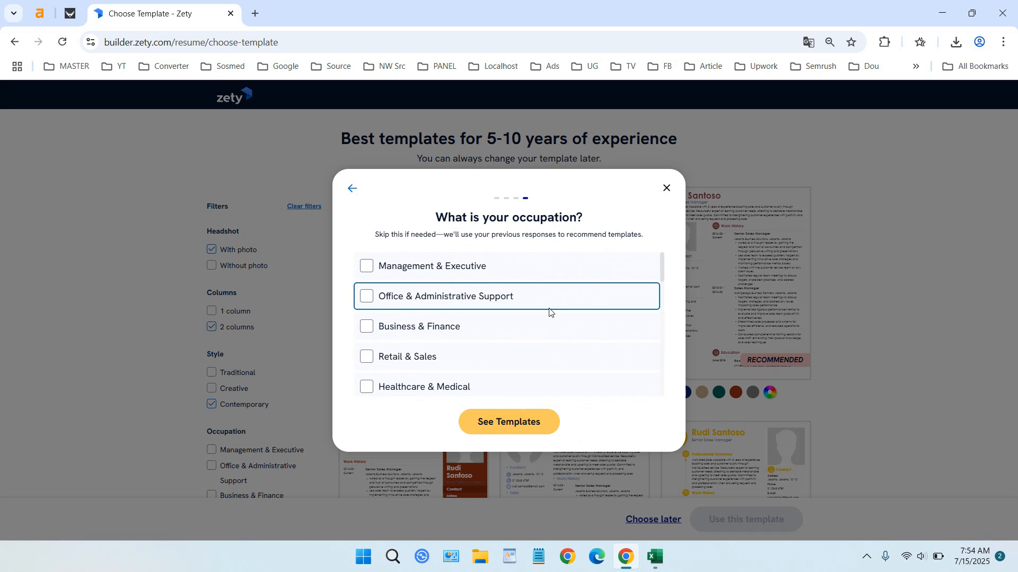
scroll(534, 328, down, 3)
scroll(534, 328, down, 1)
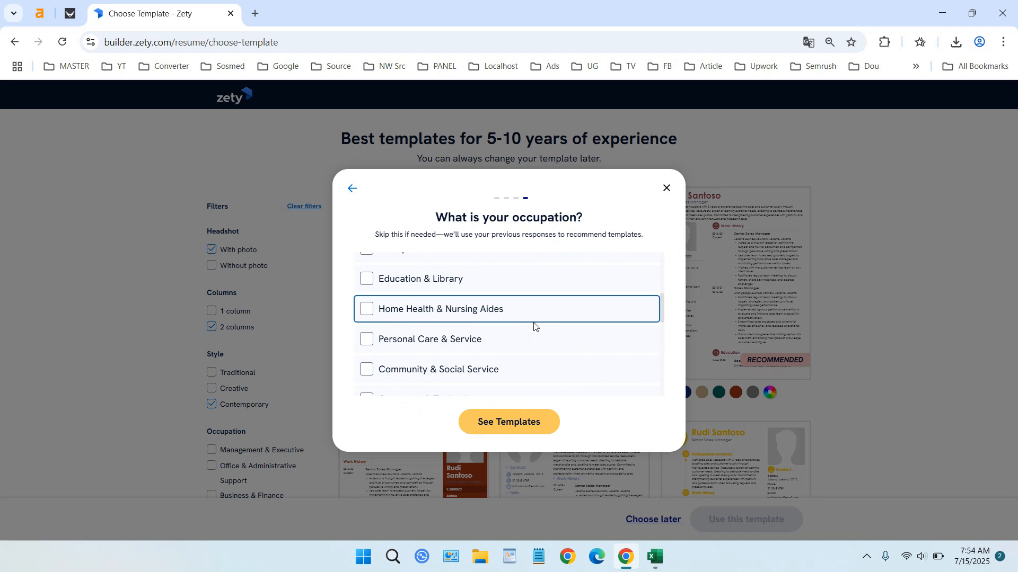
scroll(534, 324, down, 3)
scroll(541, 325, up, 2)
click(370, 335)
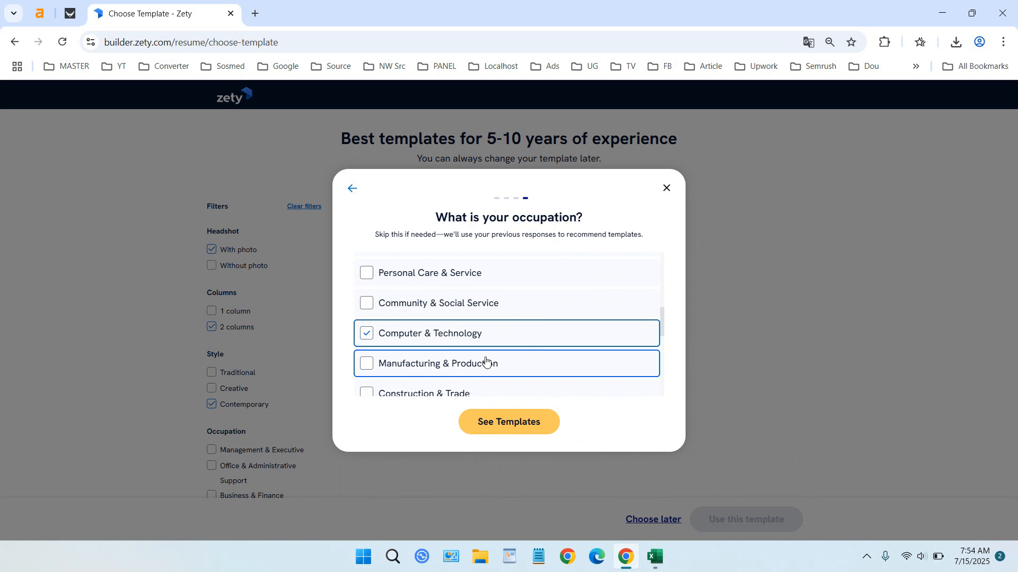
click(526, 424)
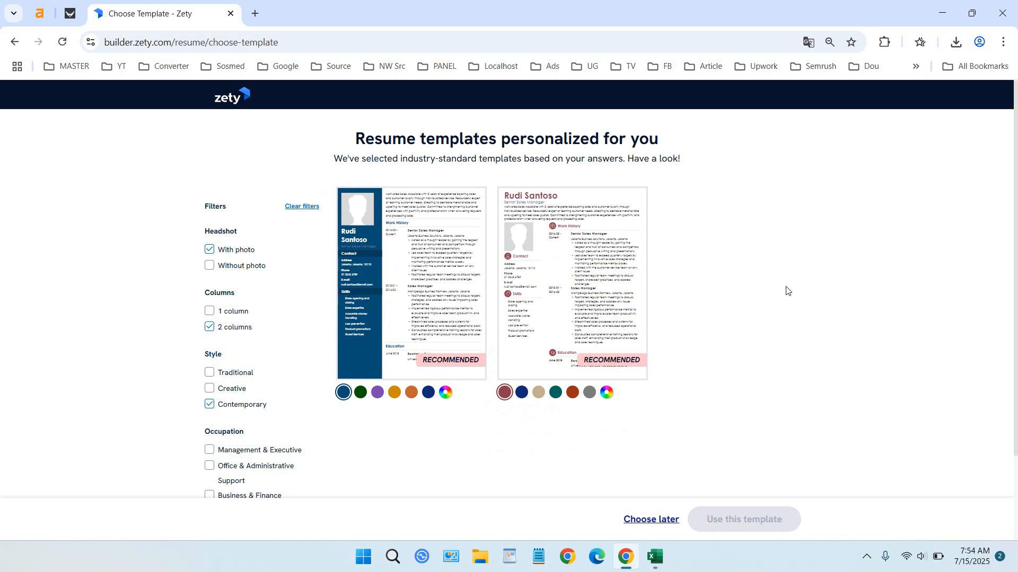
- Apply the first recommended template, start from scratch, and skip the tutorial
scroll(786, 293, down, 2)
scroll(789, 304, up, 2)
click(418, 289)
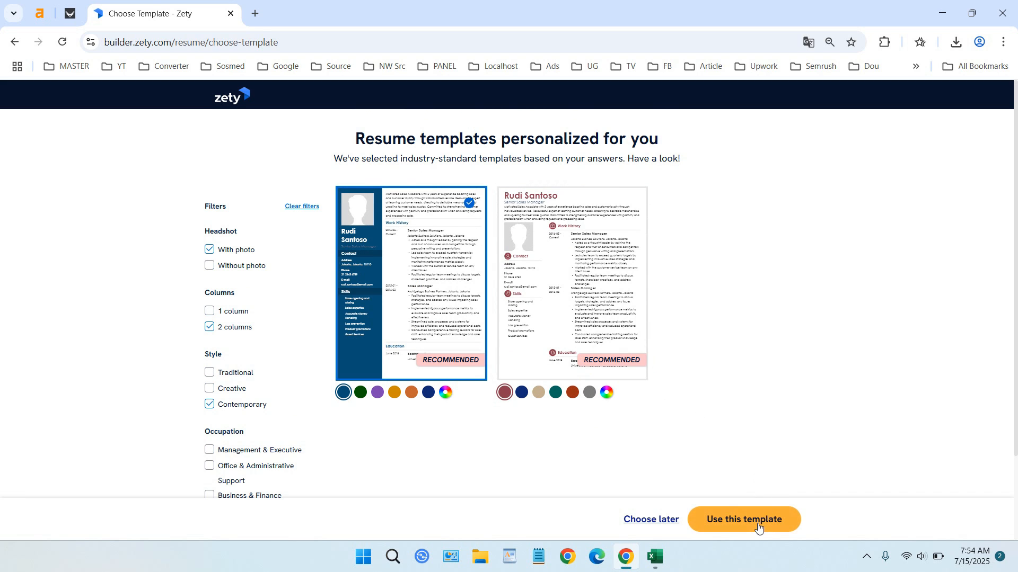
click(758, 522)
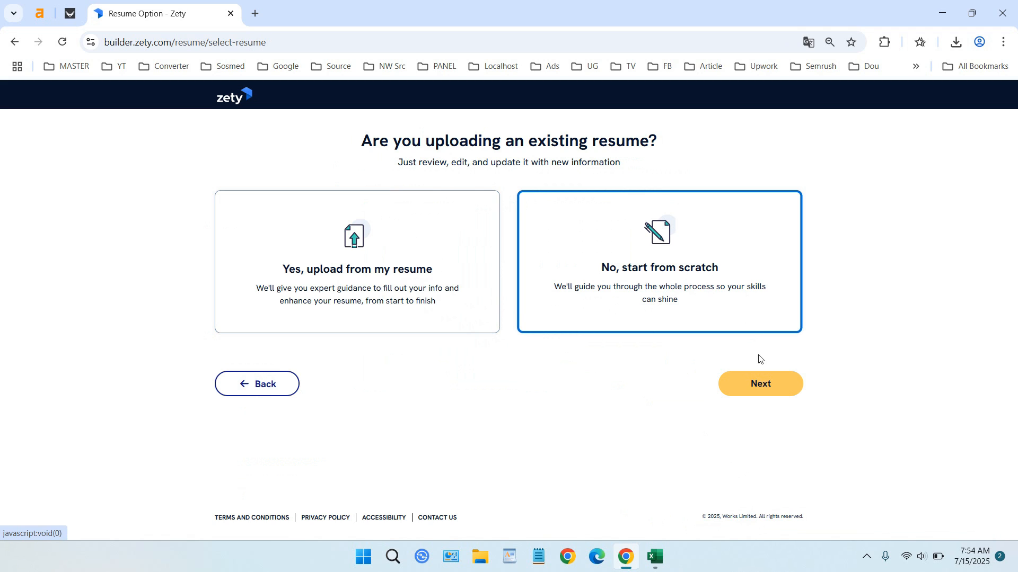
click(763, 385)
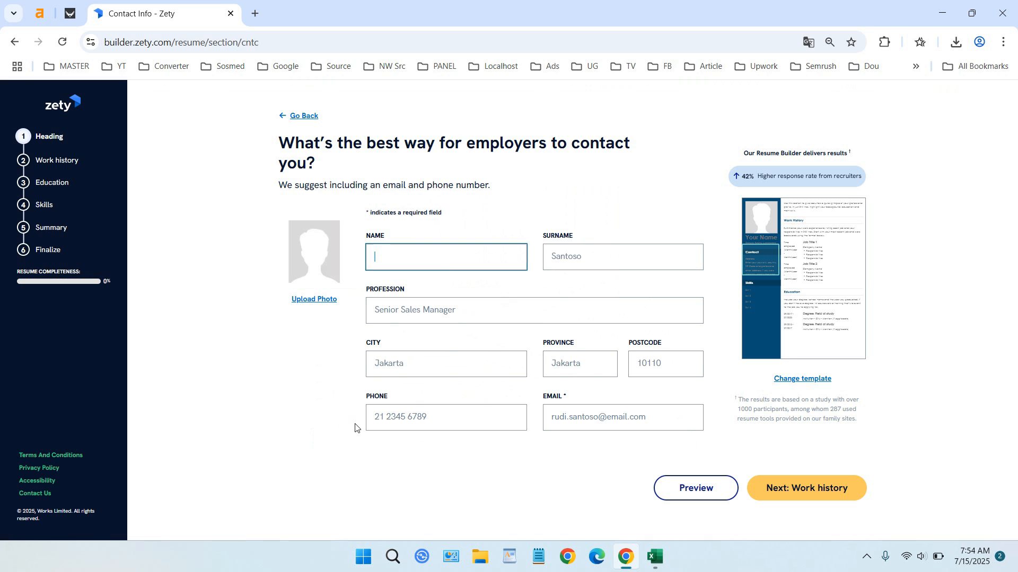
click(351, 427)
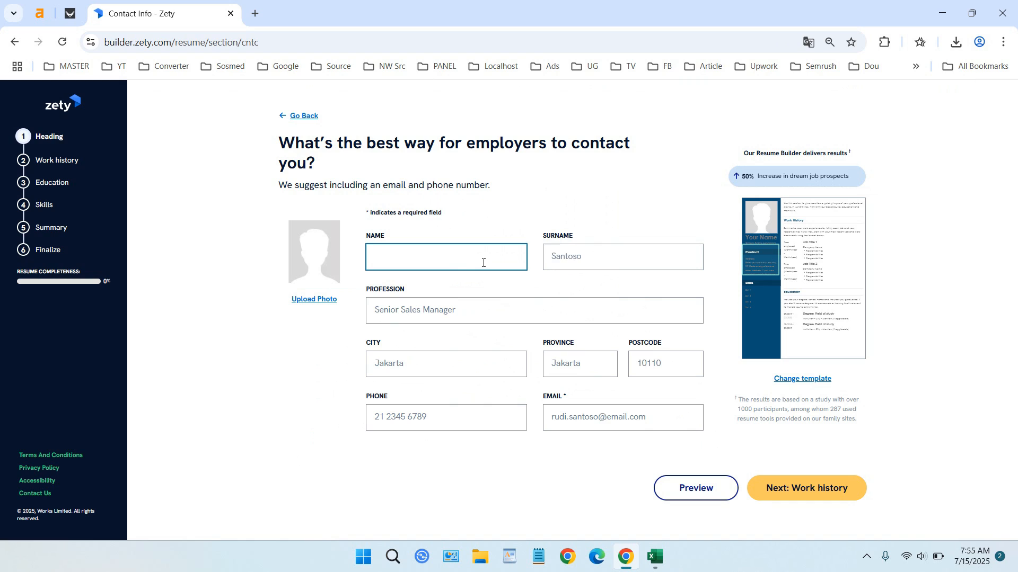
- Enter the candidate's first and last name, profession Administrator, city Jakarta and postcode
key(Tab)
click(498, 307)
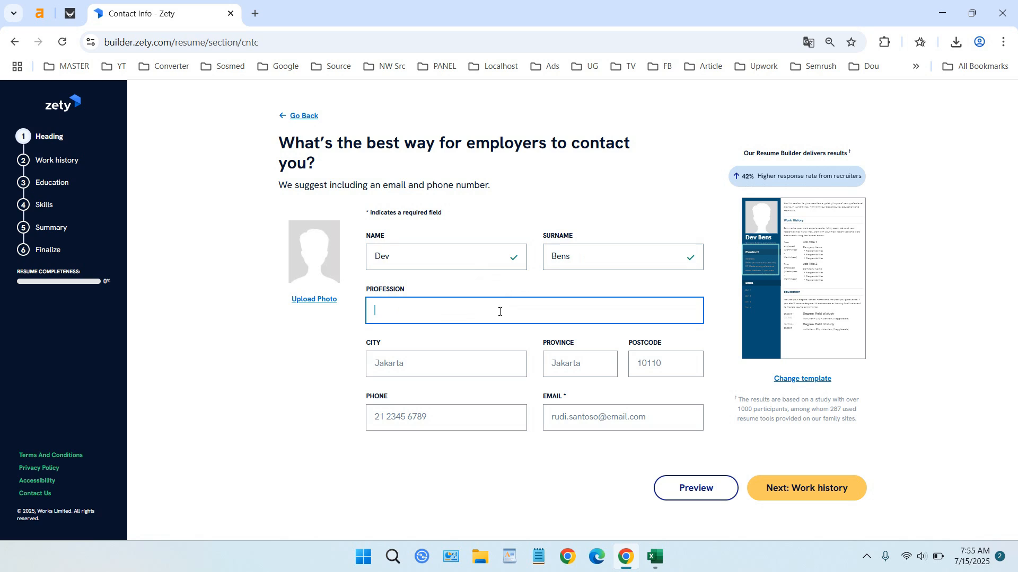
text(Administra)
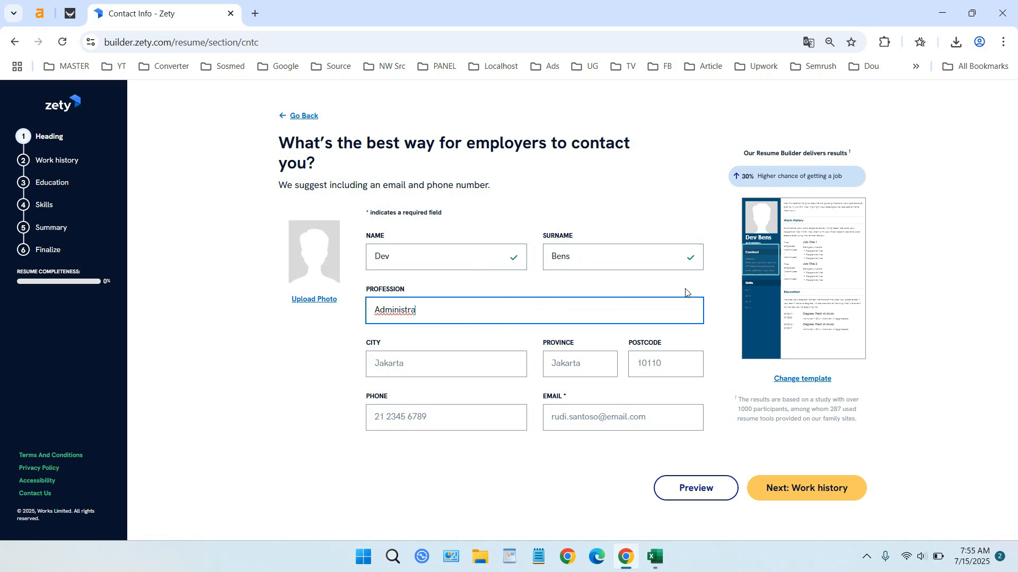
text(tor)
click(463, 369)
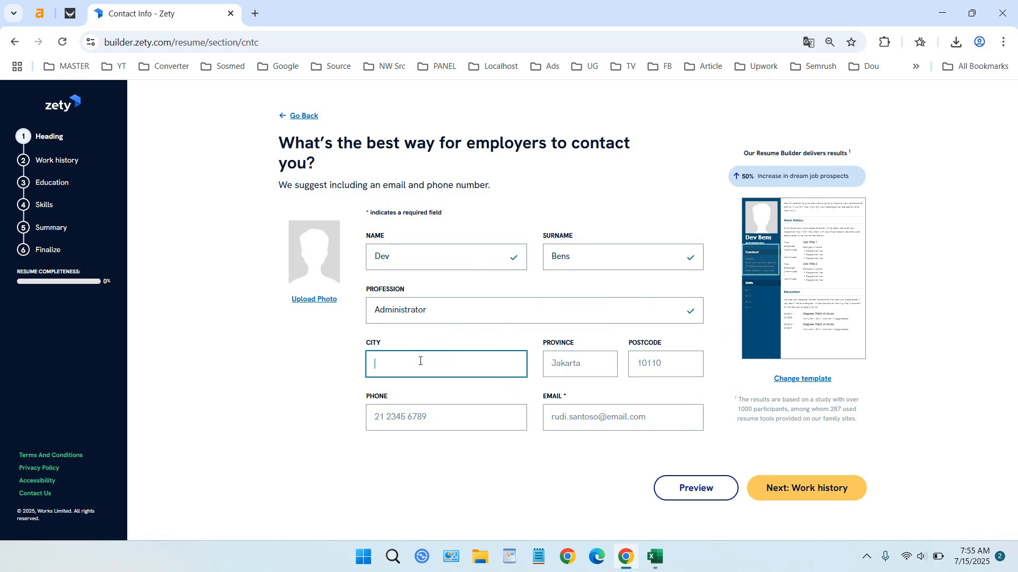
text(Jakarta)
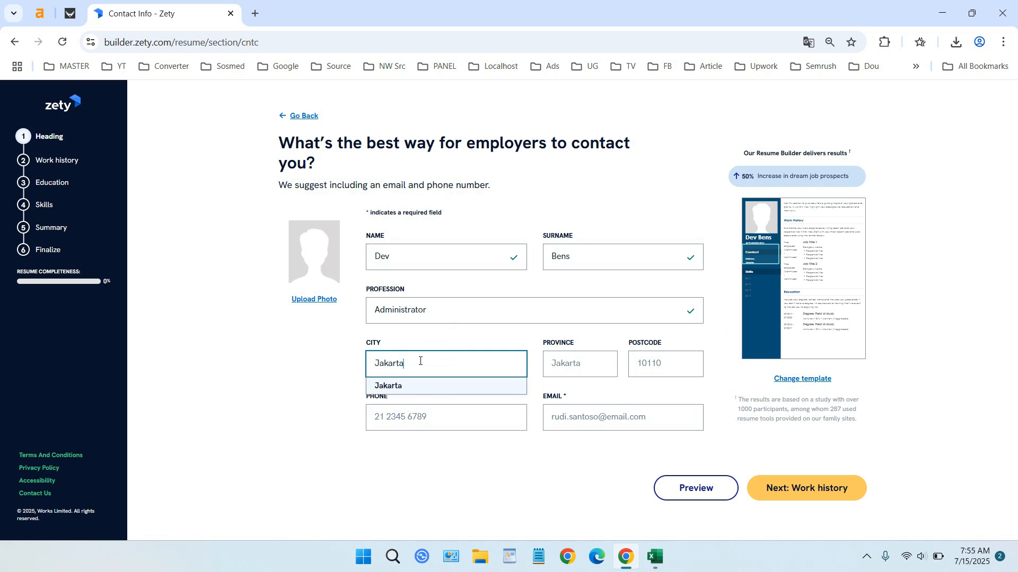
click(427, 384)
click(564, 364)
click(657, 362)
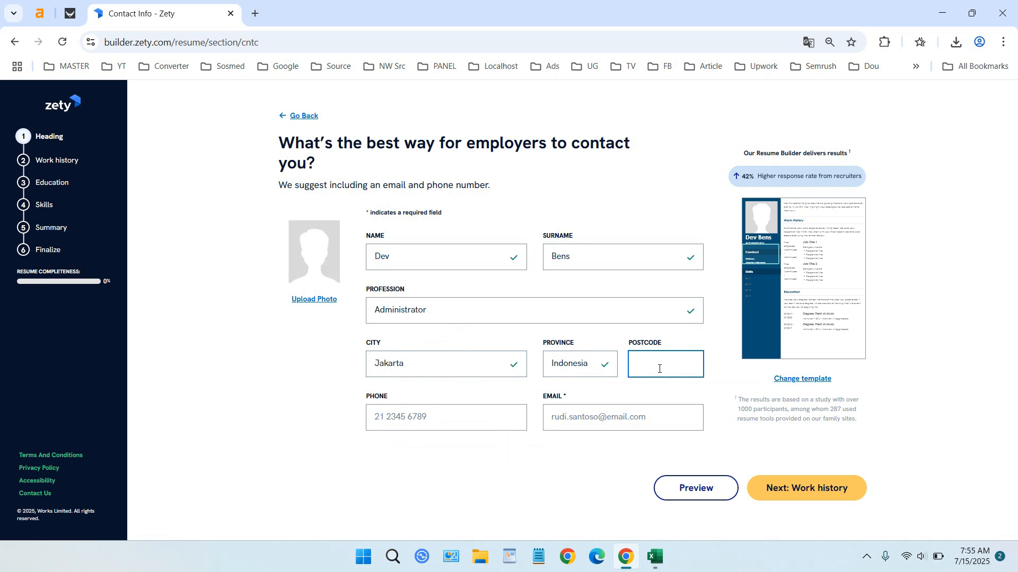
text(101010)
- Fill in the phone number and e-mail address, then continue to work history
click(466, 421)
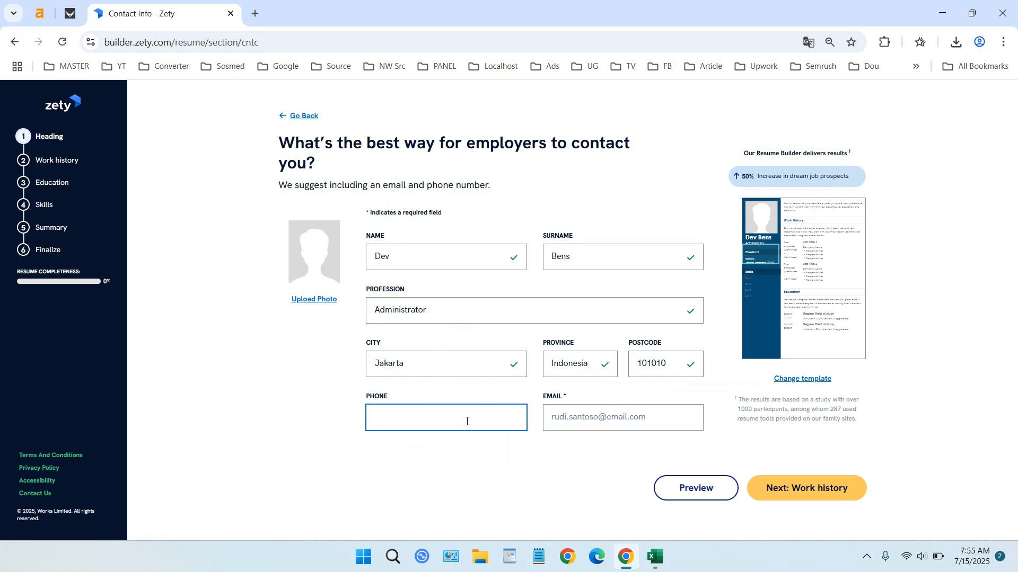
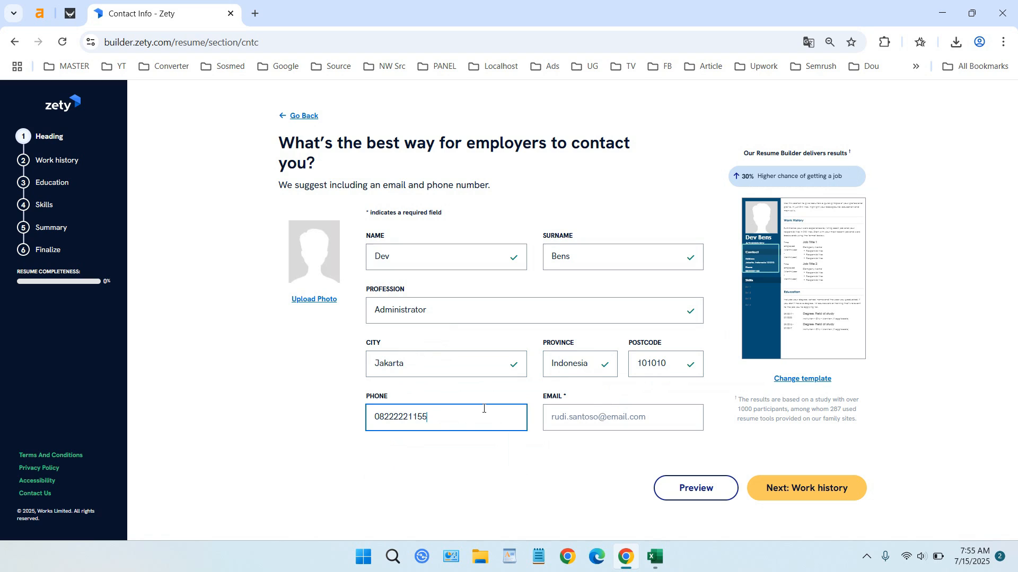
click(613, 420)
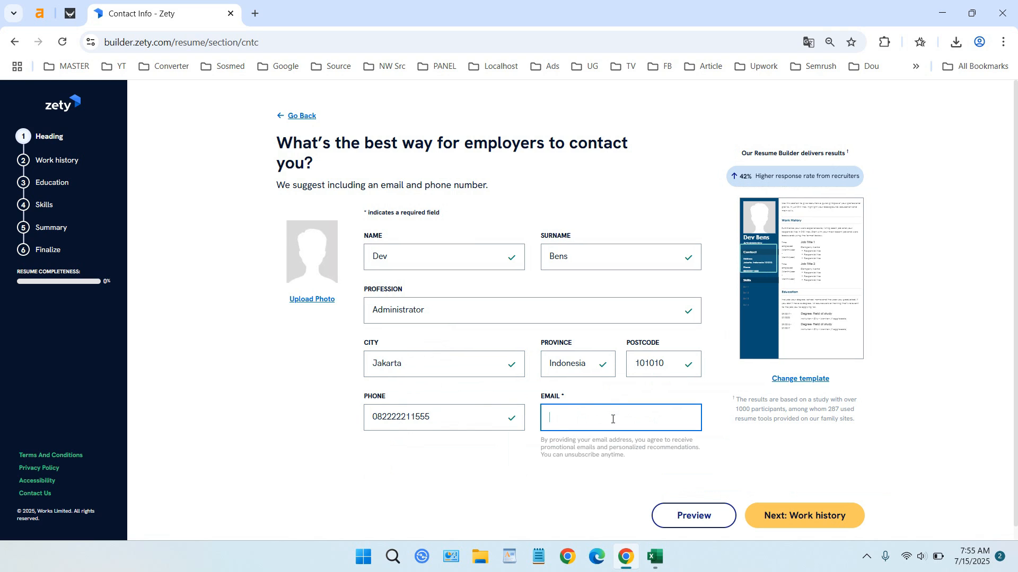
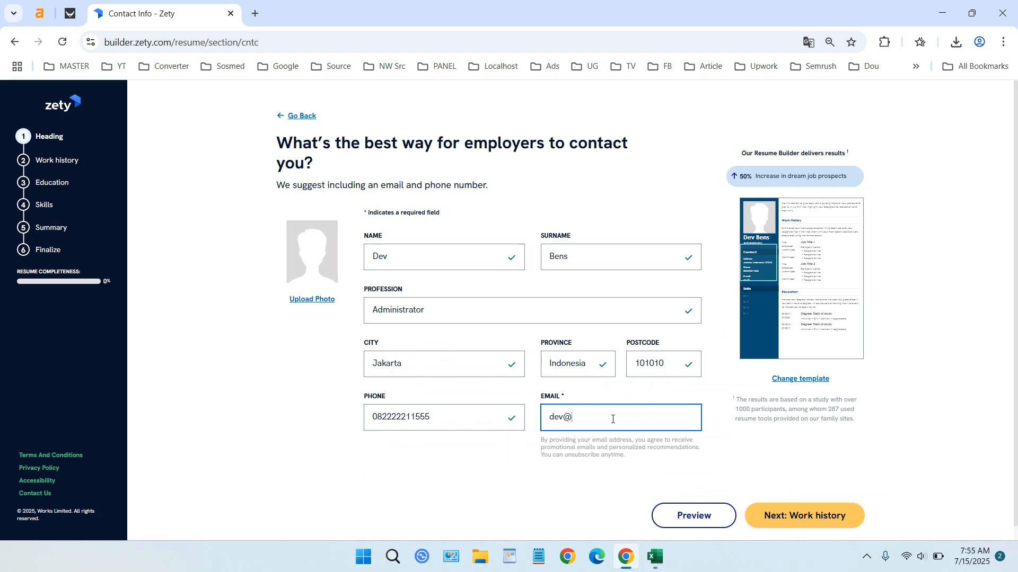
scroll(806, 498, down, 1)
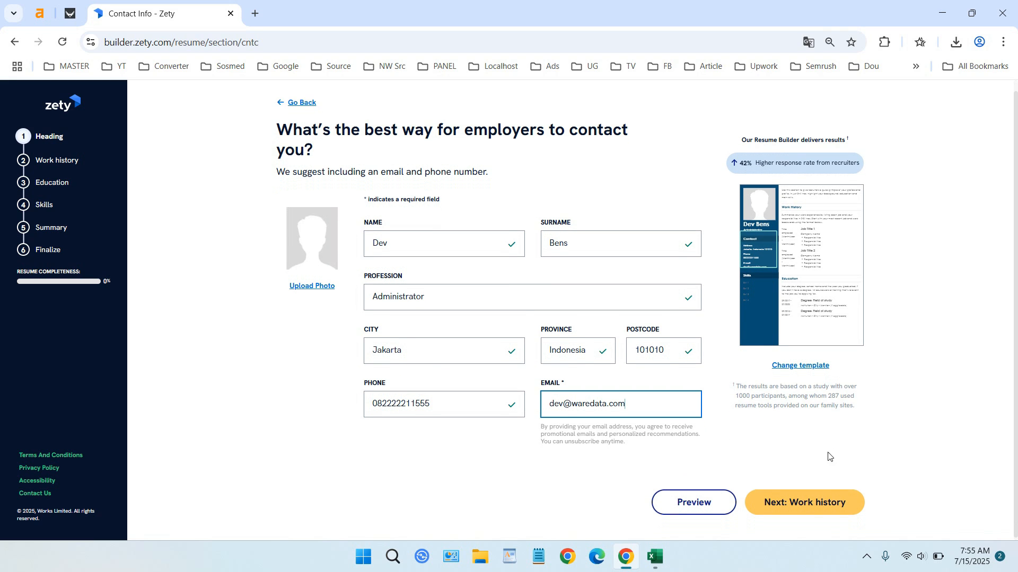
click(810, 508)
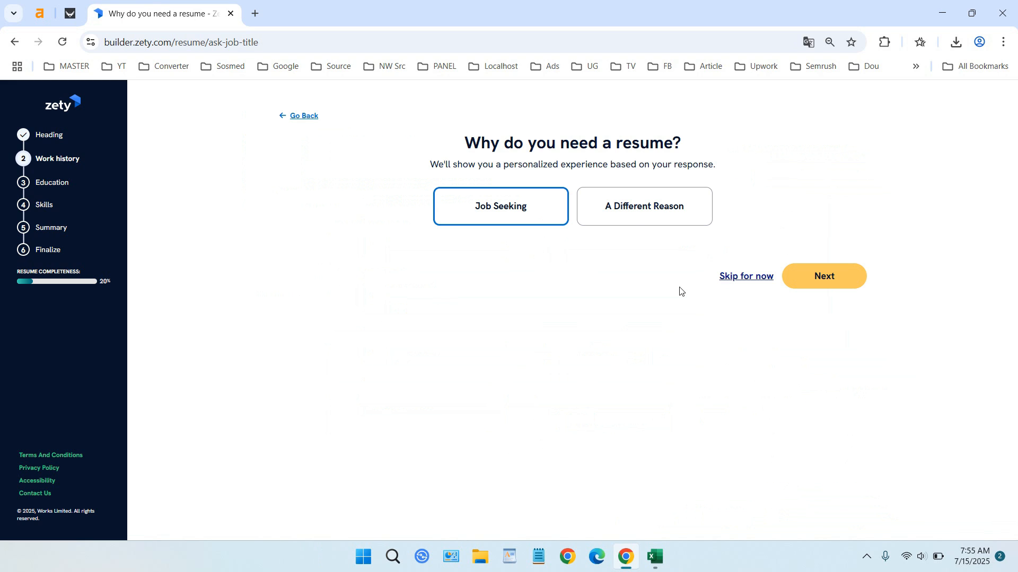
- Choose Job Seeking as the reason and move past the work history tips
click(498, 215)
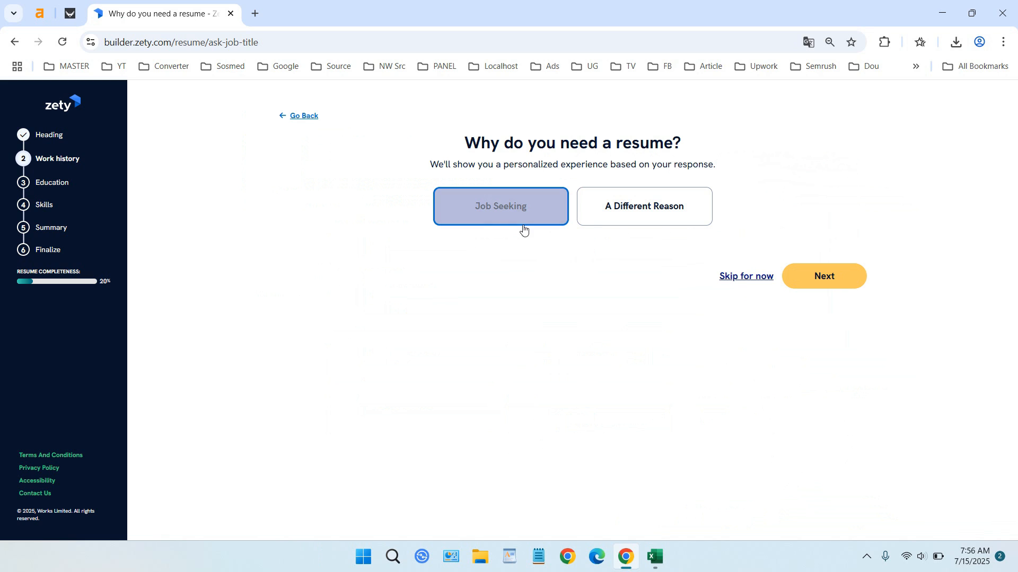
click(828, 279)
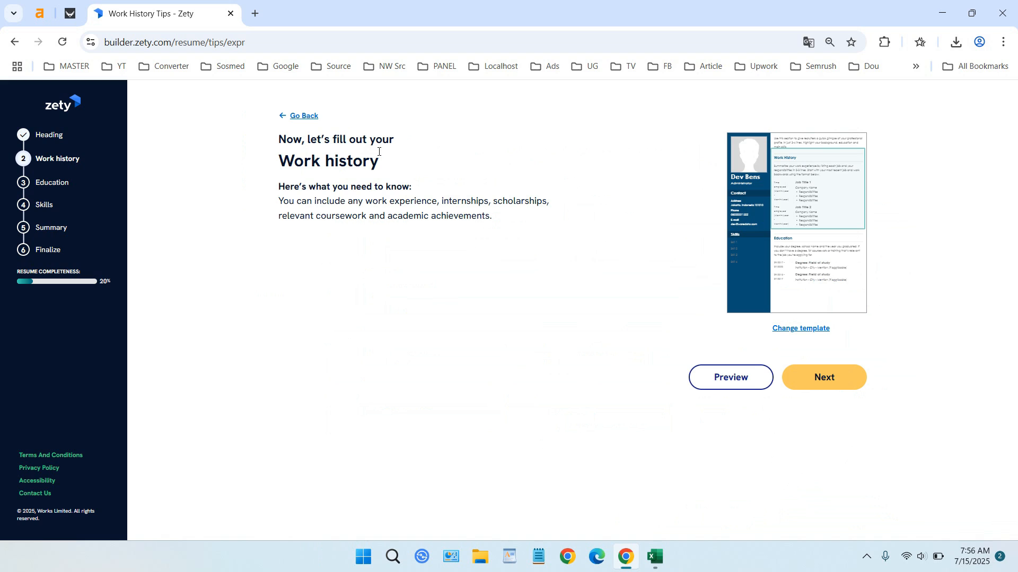
click(845, 381)
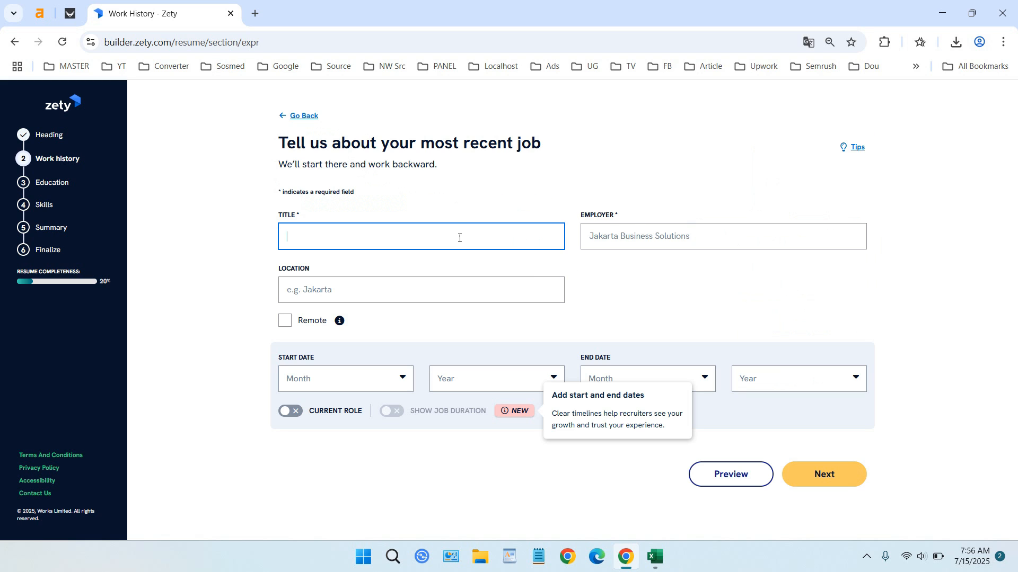
- Enter Administrator Assistant at WareData, located in Melbourne and marked Remote
click(459, 237)
text(Administrat)
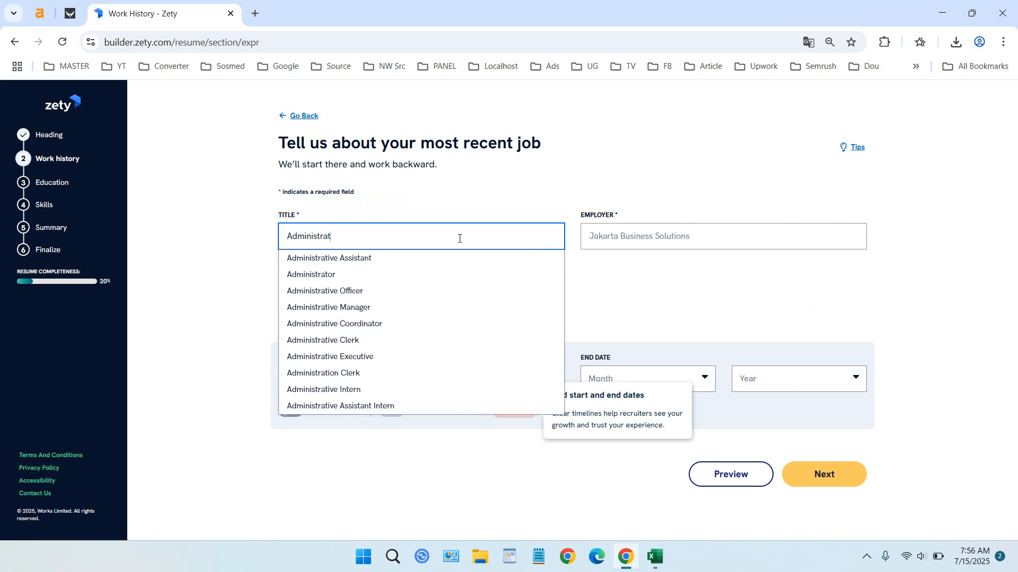
text(or)
click(434, 272)
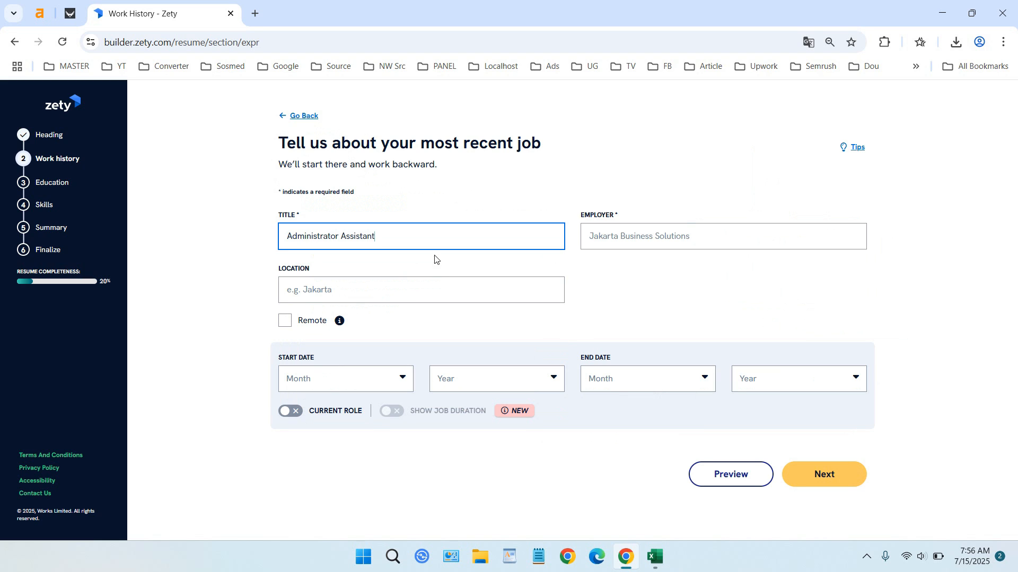
click(614, 236)
text(WareData)
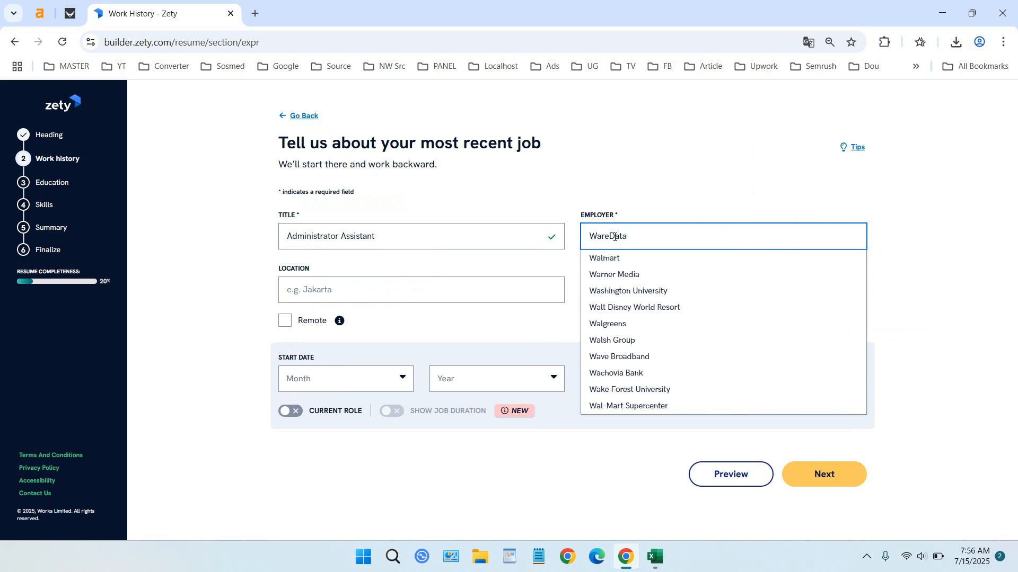
click(465, 287)
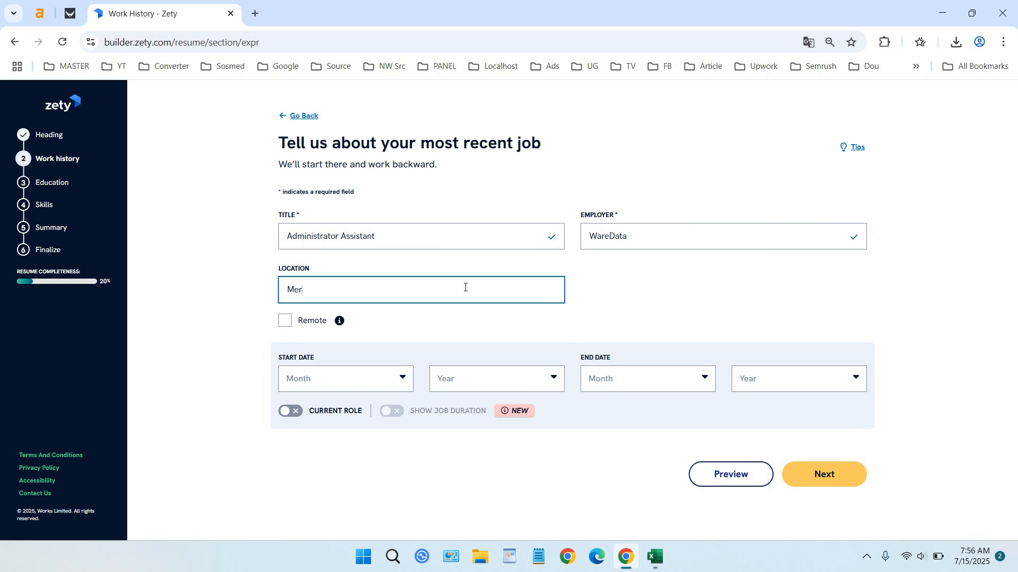
text(r)
text(lbo)
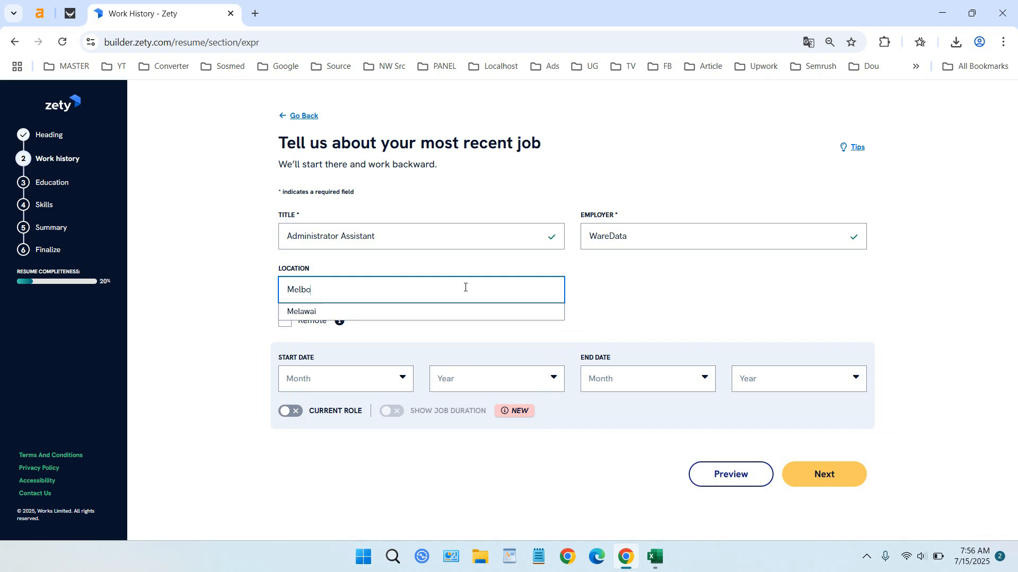
click(651, 288)
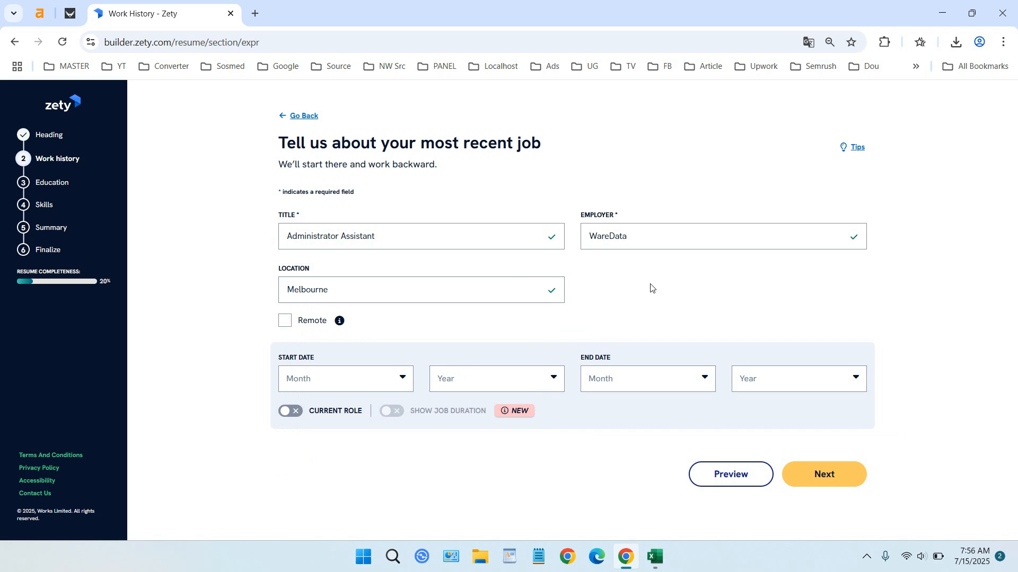
click(285, 321)
- Set the job dates to January 2019 through February 2024 and continue
click(400, 386)
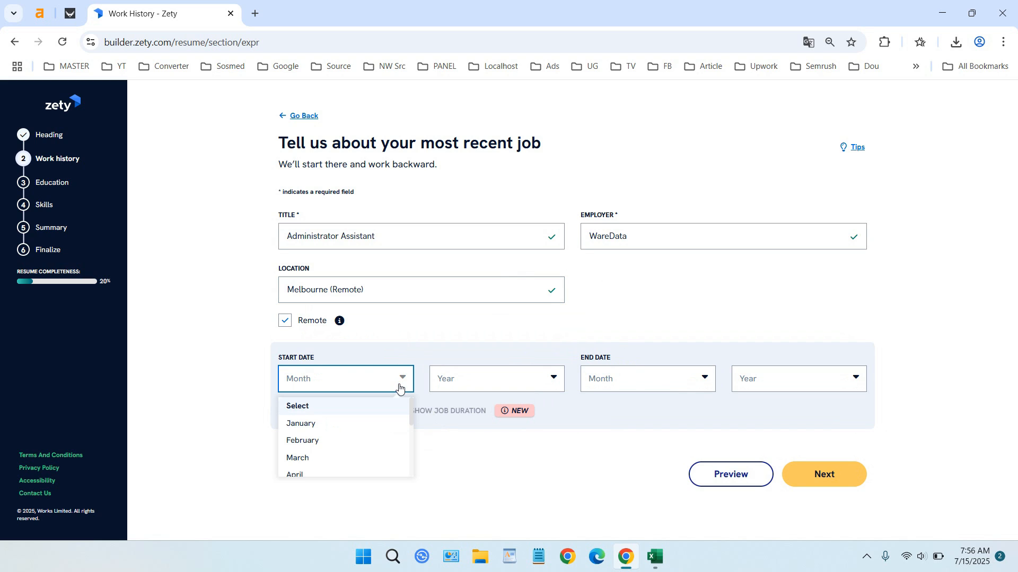
click(377, 424)
click(537, 387)
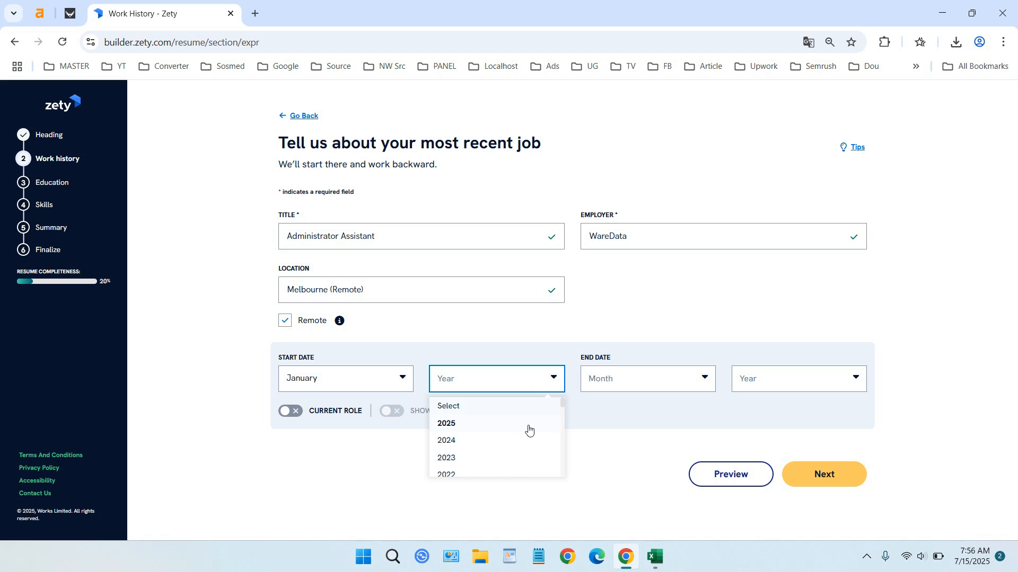
scroll(520, 464, down, 1)
click(502, 461)
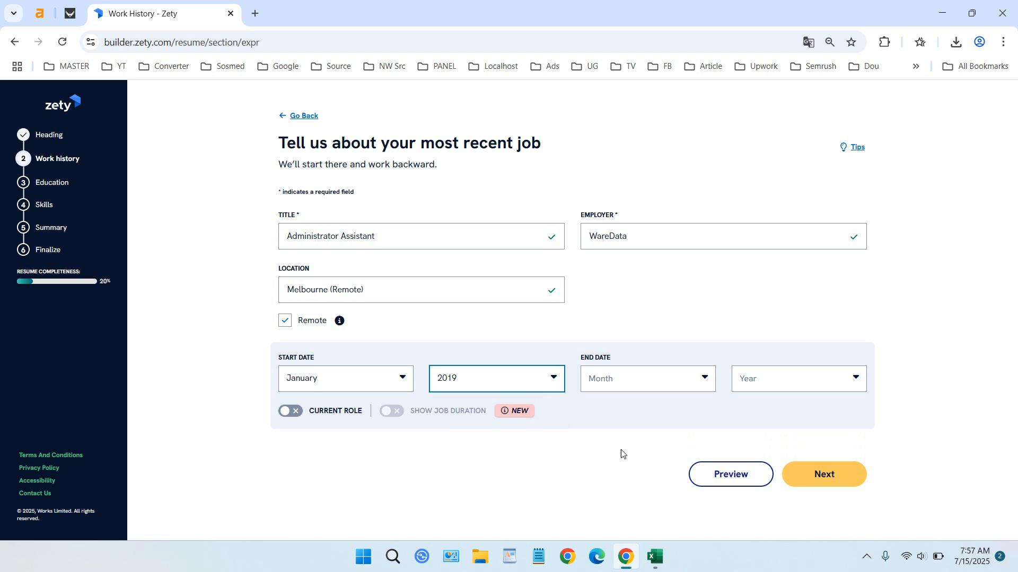
click(677, 379)
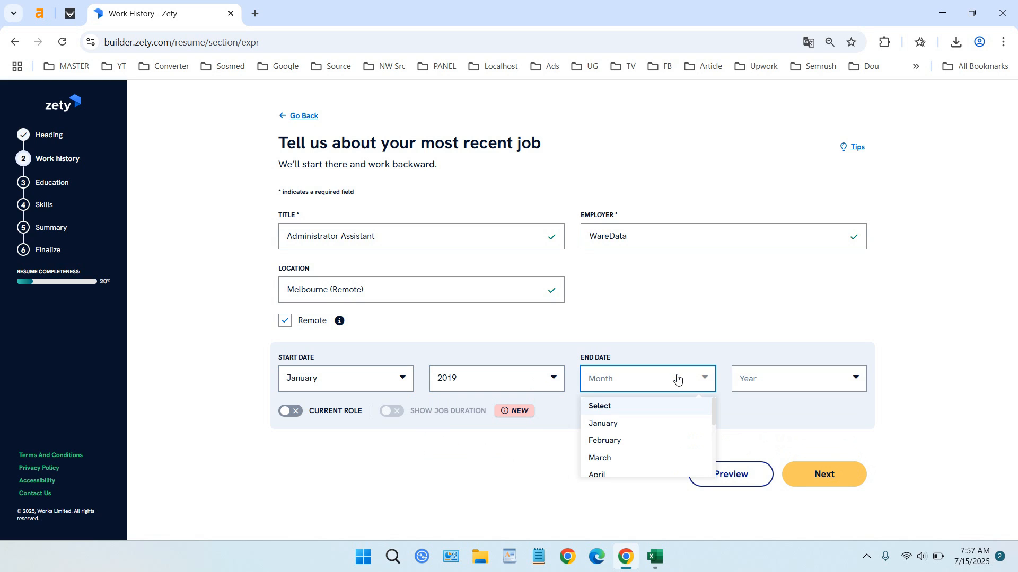
click(670, 442)
click(809, 394)
scroll(803, 449, down, 1)
click(781, 413)
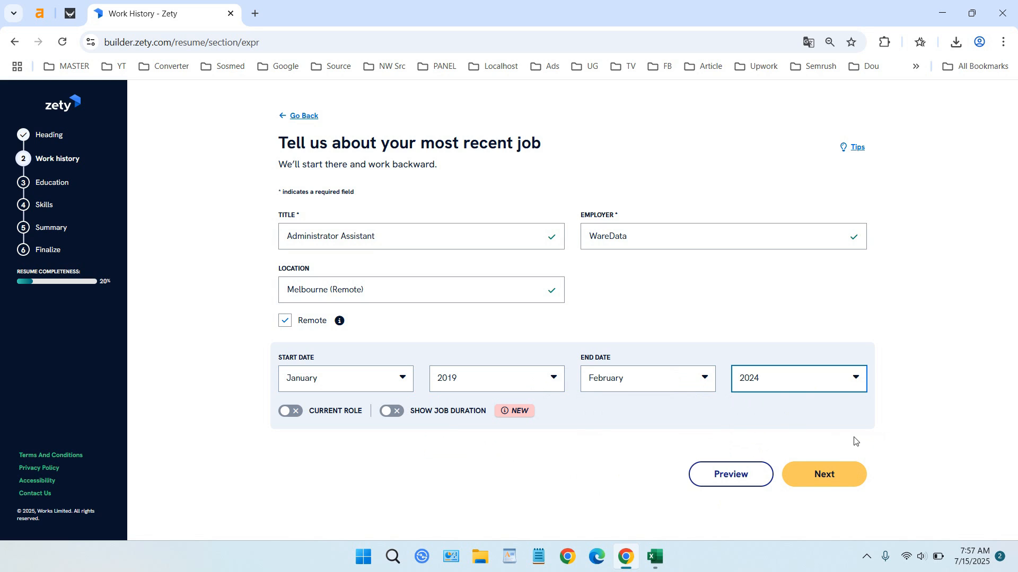
click(845, 477)
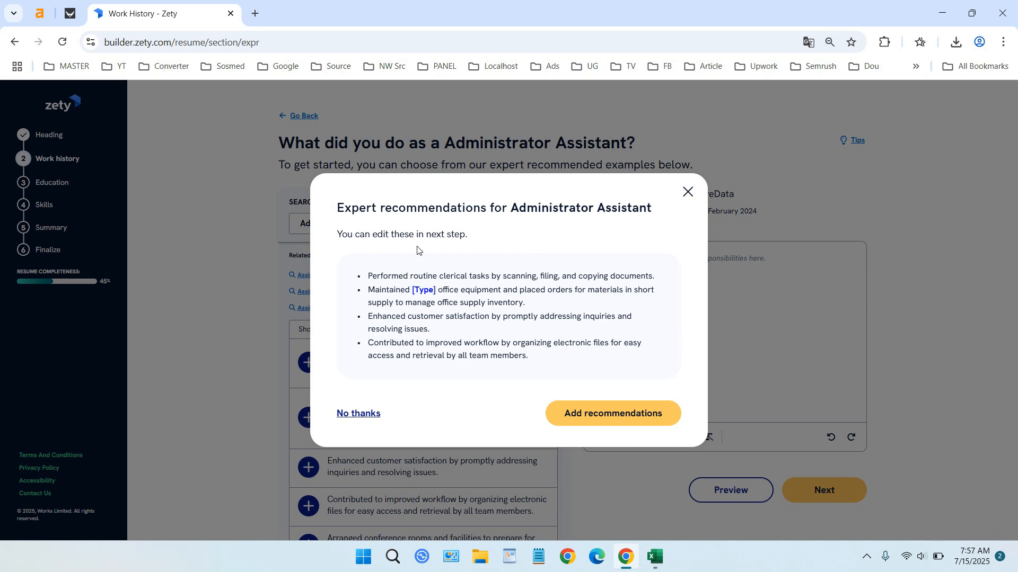
- Insert the four expert-recommended duty bullets into the job description
click(613, 423)
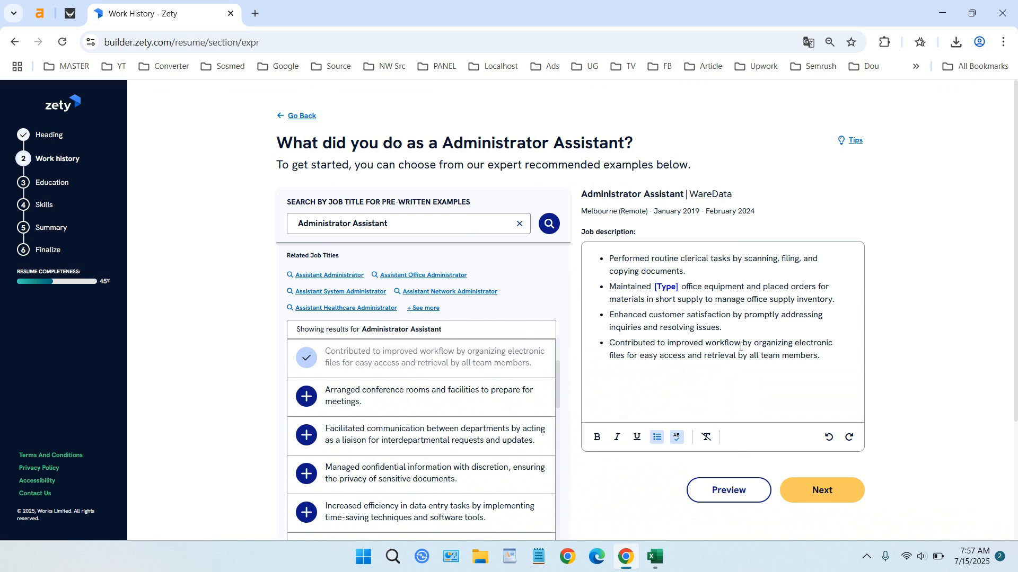
scroll(834, 329, down, 1)
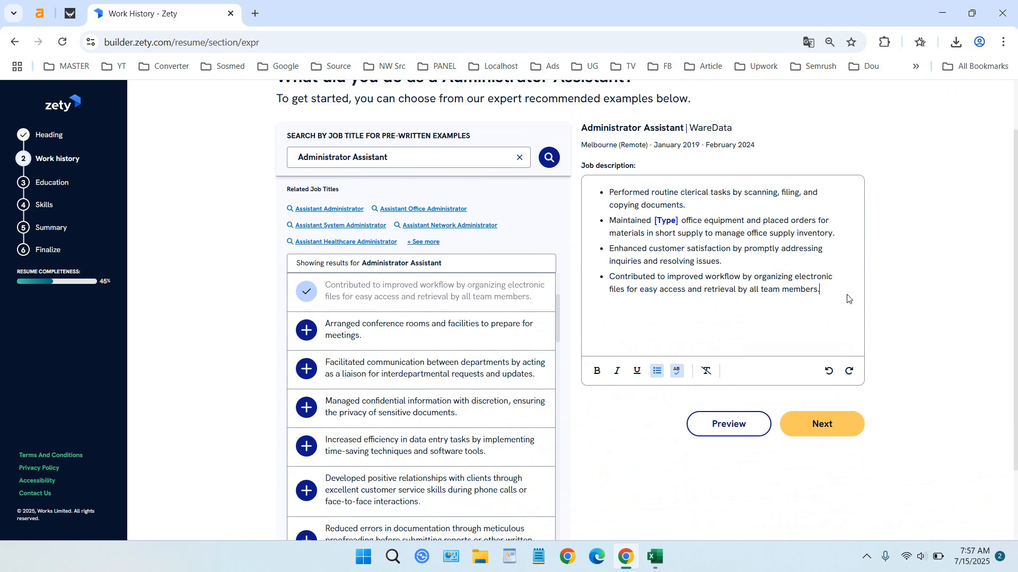
- Save the WareData job, decline adding more experience, and proceed to the education level question
click(823, 429)
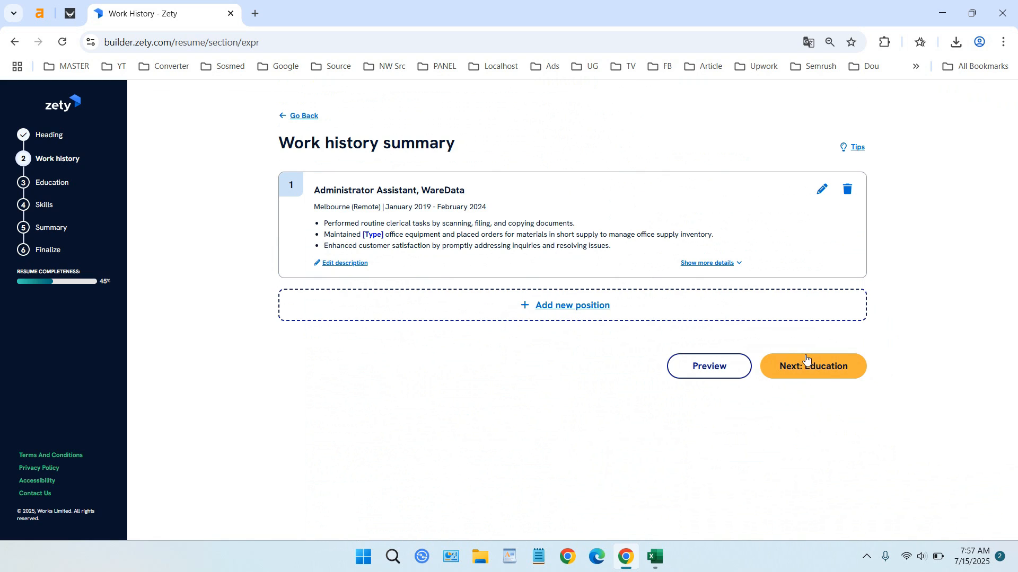
click(808, 374)
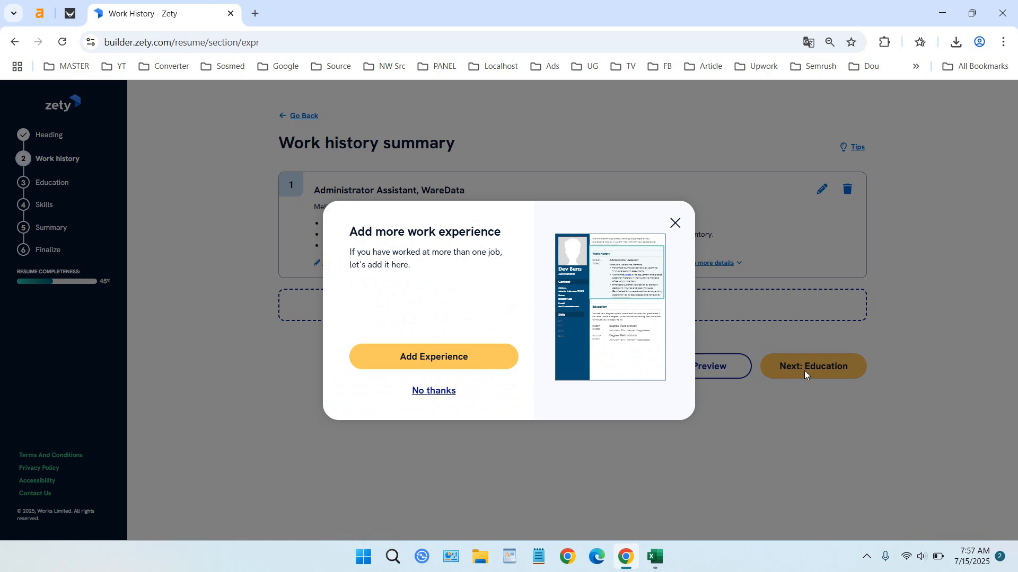
click(436, 366)
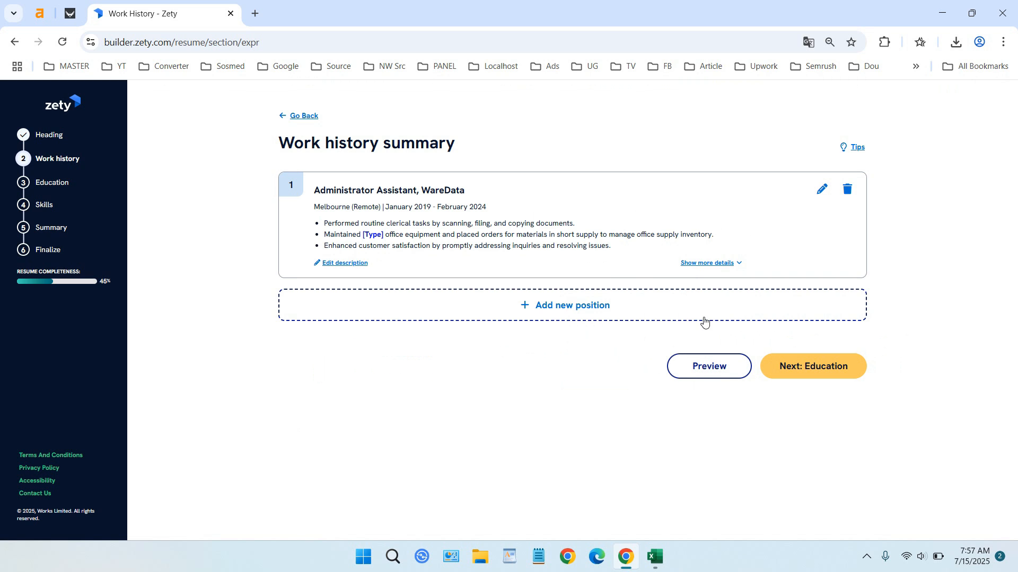
click(811, 363)
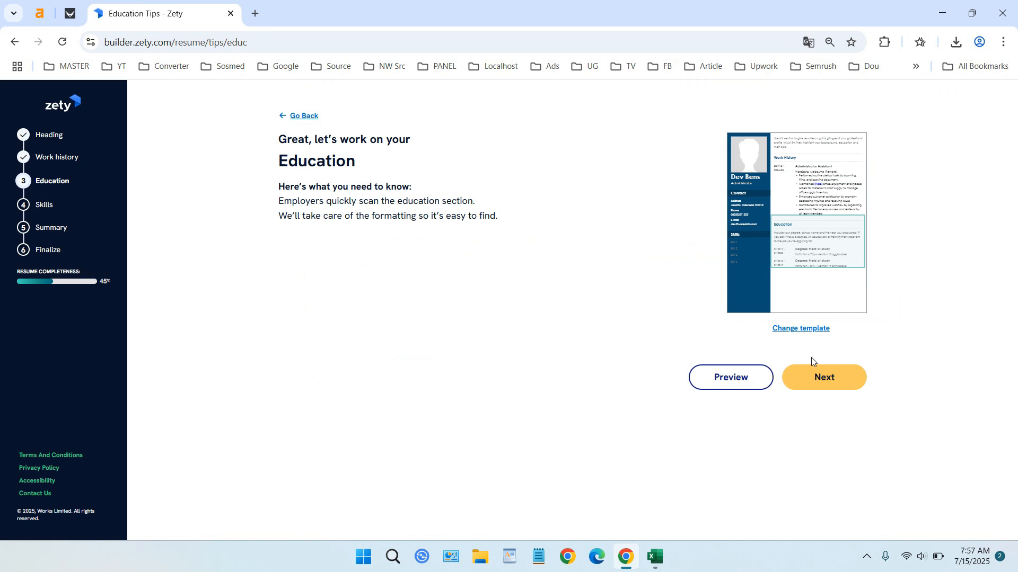
click(827, 382)
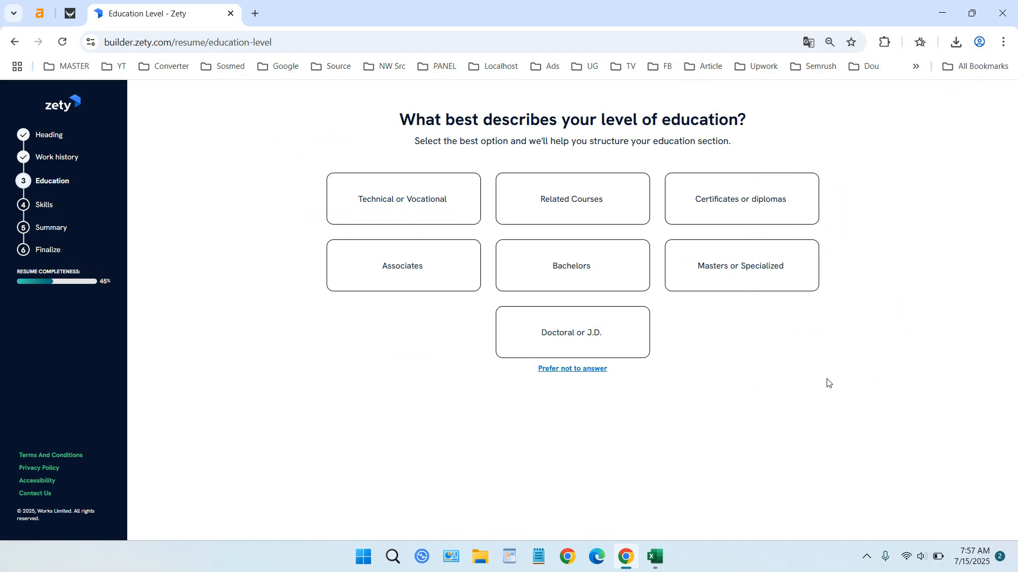
- Save a Bachelors-level Bachelor of Science from ITS, located in Surabaya, Indonesia
click(407, 212)
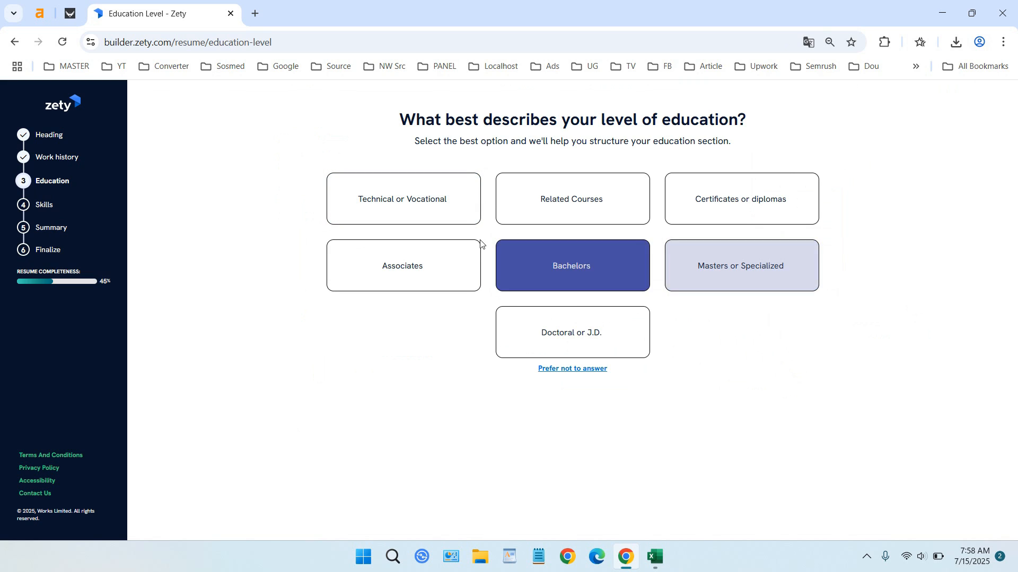
click(592, 267)
scroll(561, 265, down, 1)
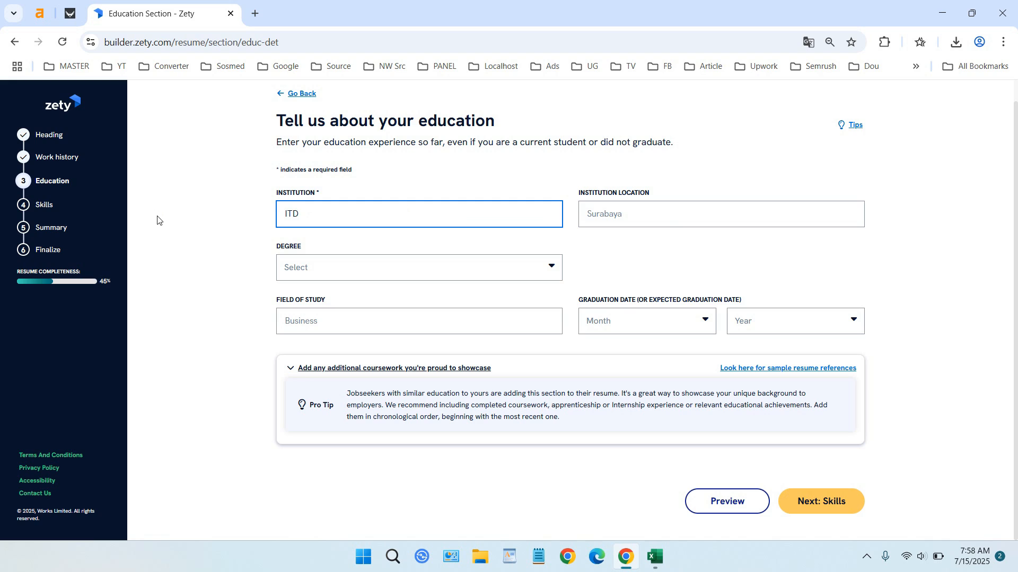
click(601, 220)
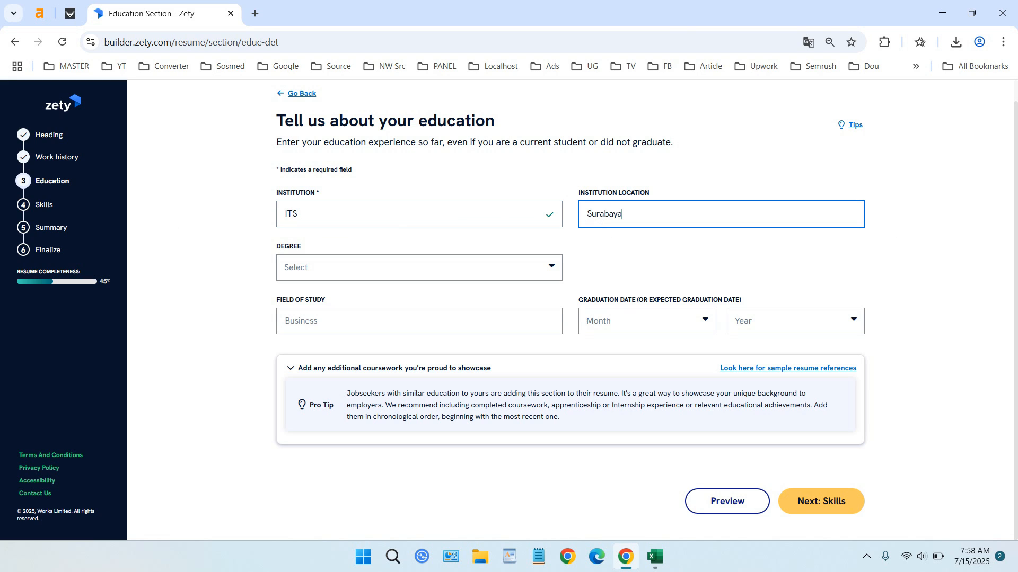
click(642, 240)
click(523, 268)
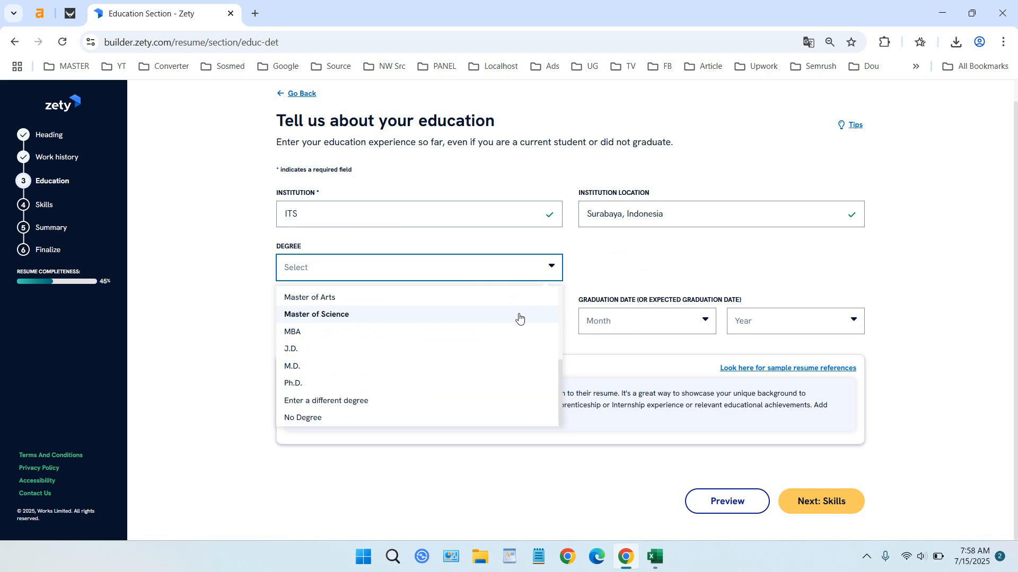
scroll(484, 352, up, 3)
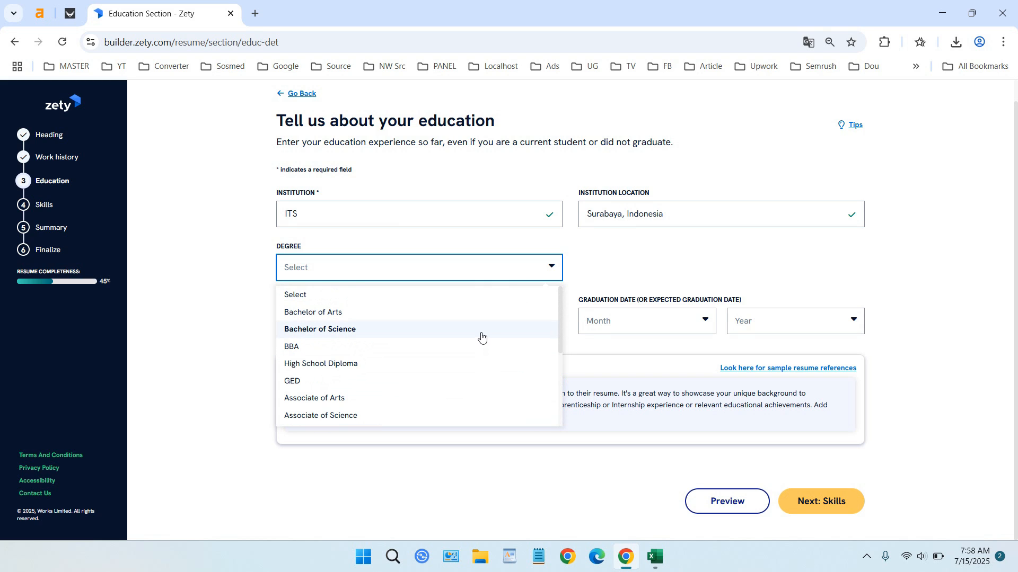
click(482, 331)
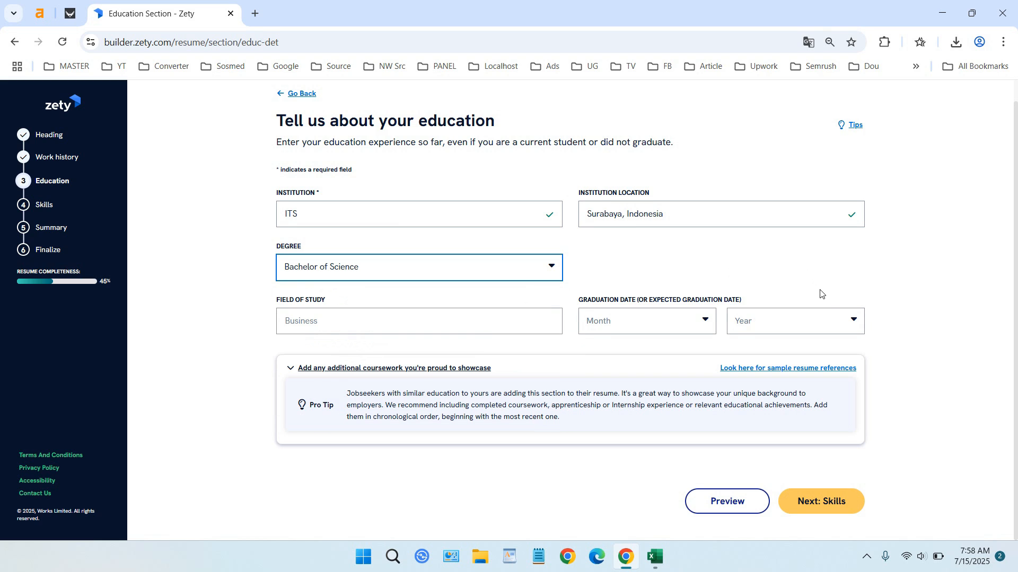
click(839, 501)
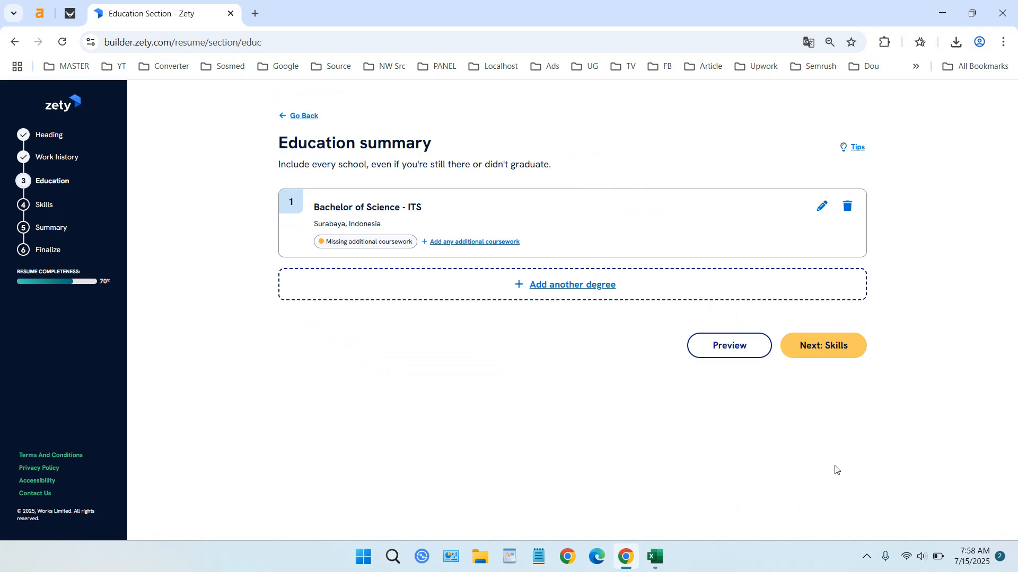
- Add report preparation, resource management, customer engagement and meeting scheduling skills, then continue
click(834, 354)
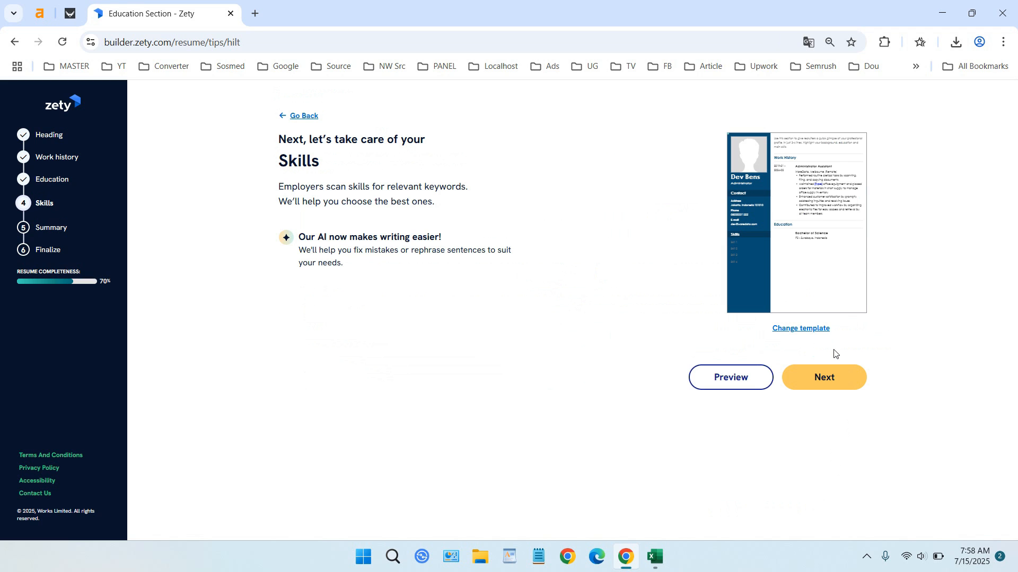
click(836, 377)
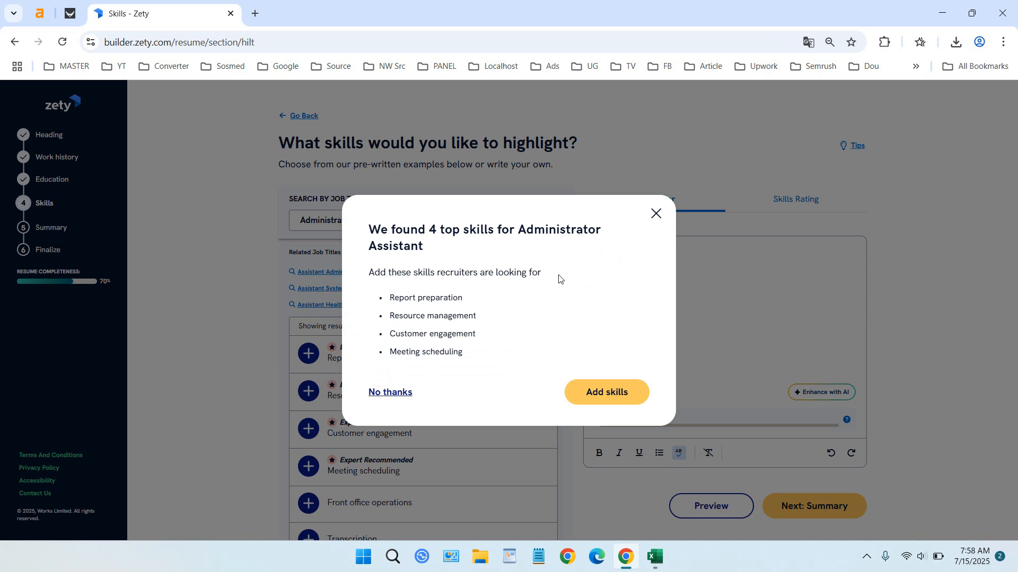
click(618, 400)
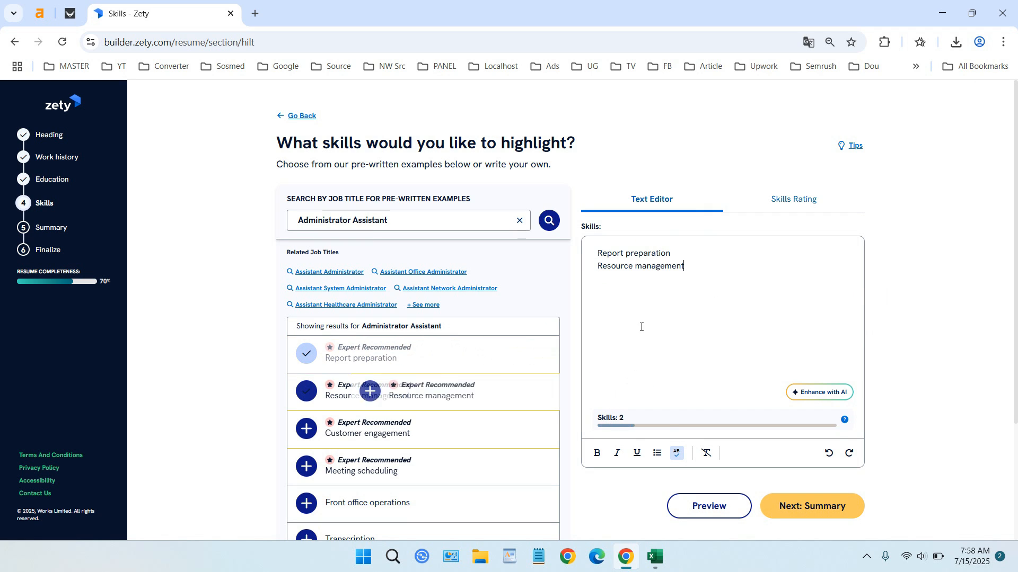
scroll(731, 359, down, 1)
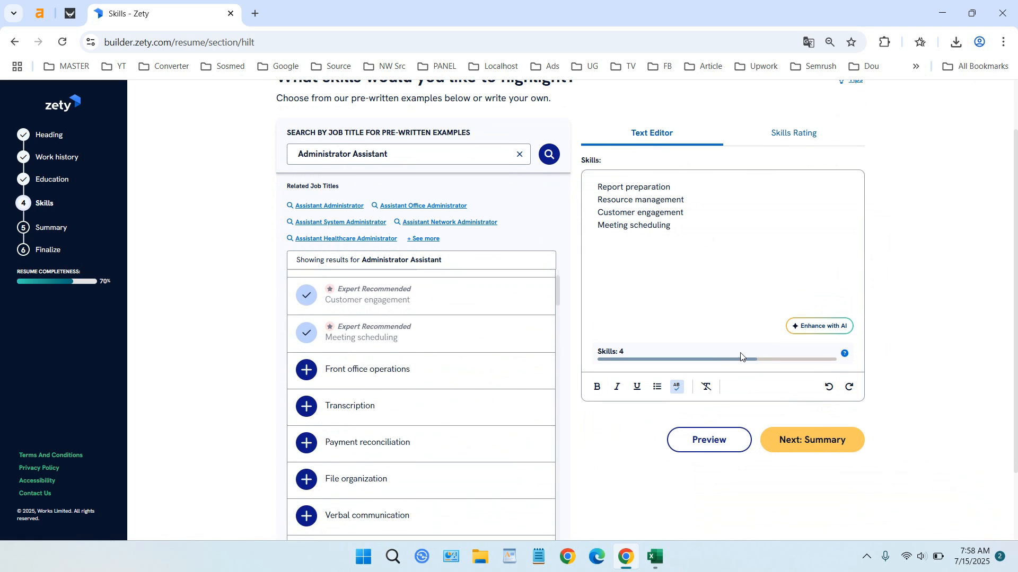
click(828, 439)
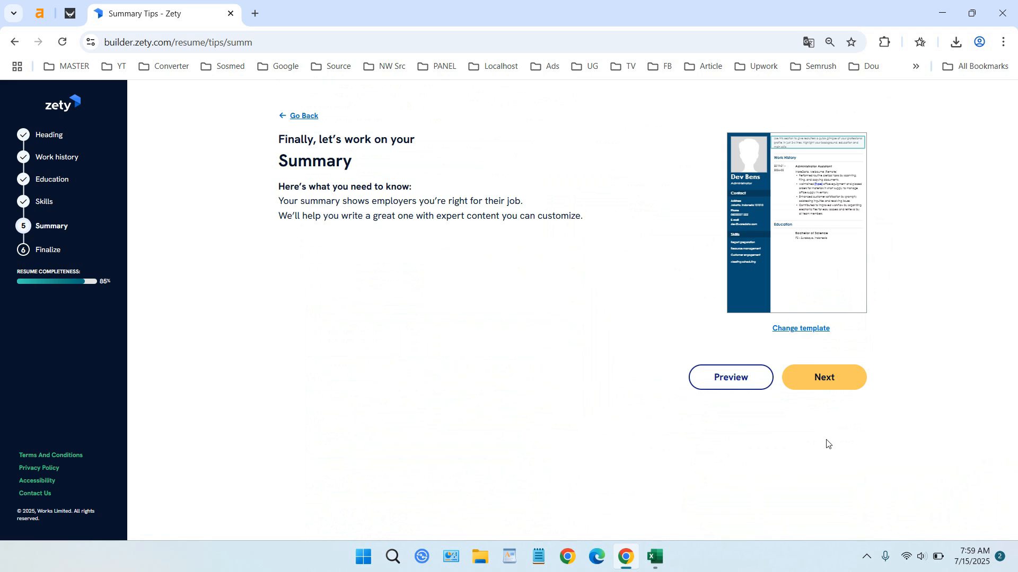
- Go to the summary page and generate the WareData summary paragraph
click(830, 380)
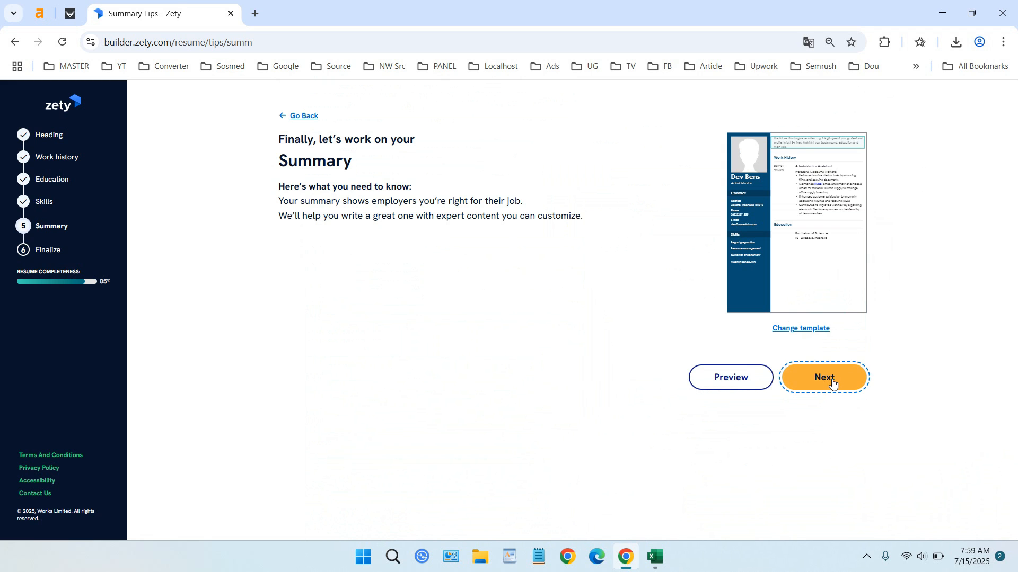
click(662, 420)
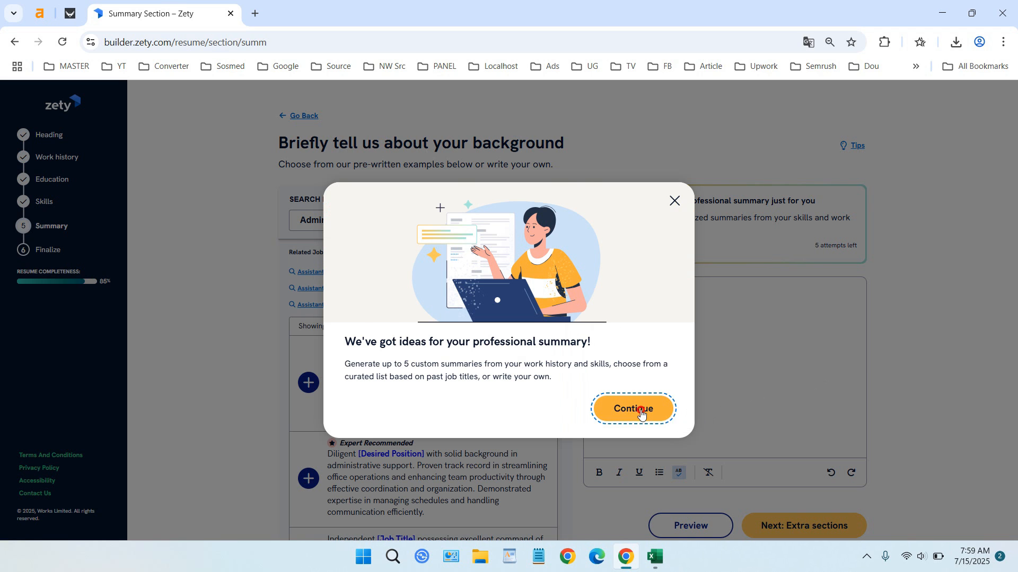
scroll(484, 350, down, 4)
scroll(564, 334, down, 1)
scroll(559, 333, up, 4)
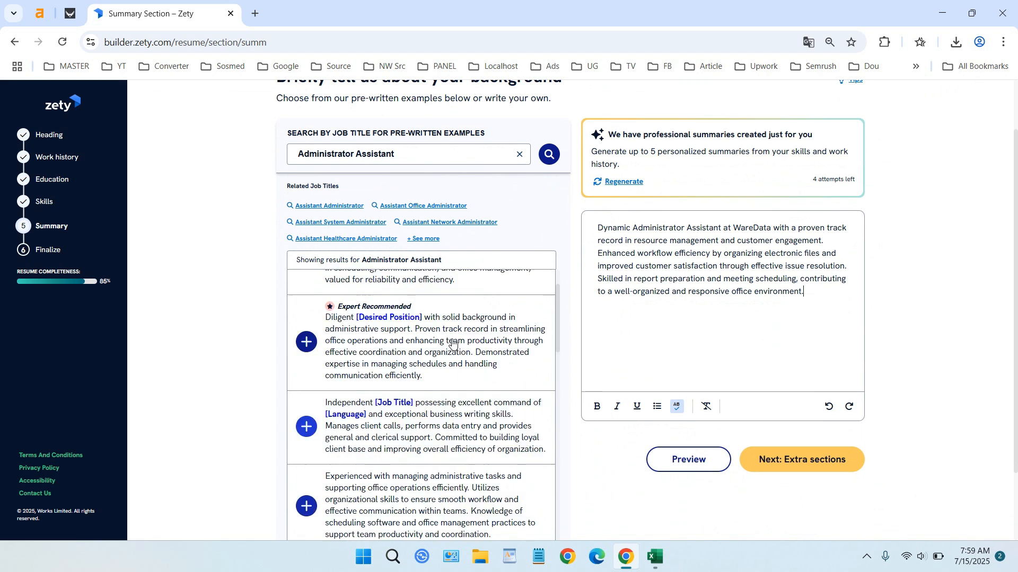
scroll(536, 304, down, 5)
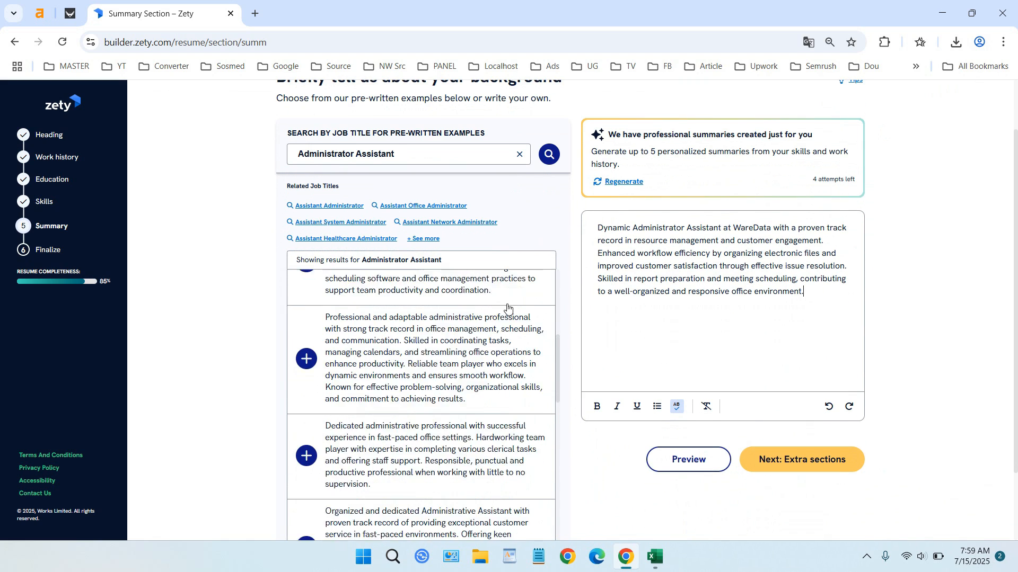
- Add the 'Professional and adaptable' and 'Dedicated administrative professional' example summaries to it
click(306, 408)
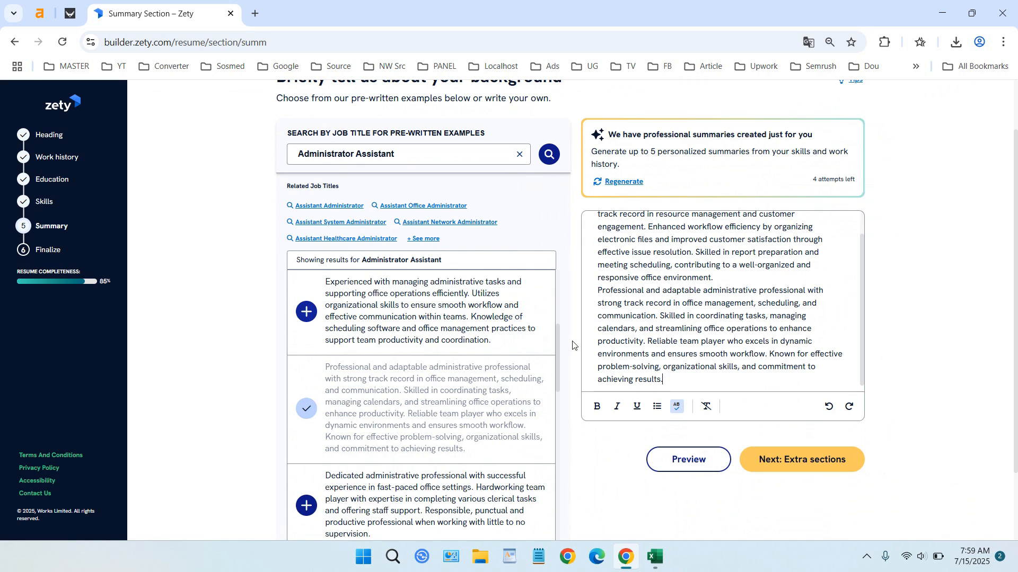
scroll(347, 381, down, 3)
click(307, 373)
scroll(307, 373, down, 2)
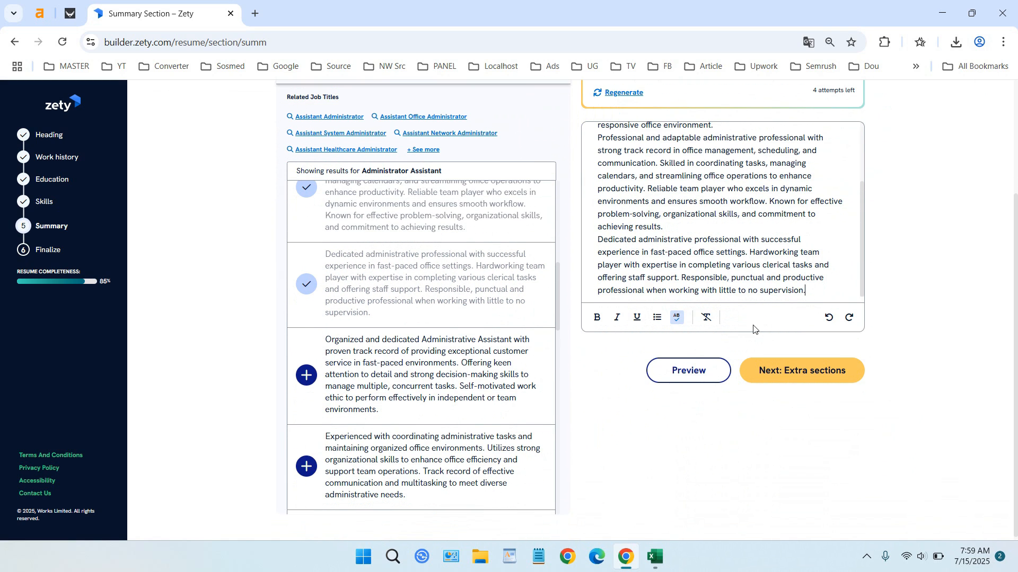
- Skip the extra sections without ticking any and finish the resume to reach the account prompt
click(800, 377)
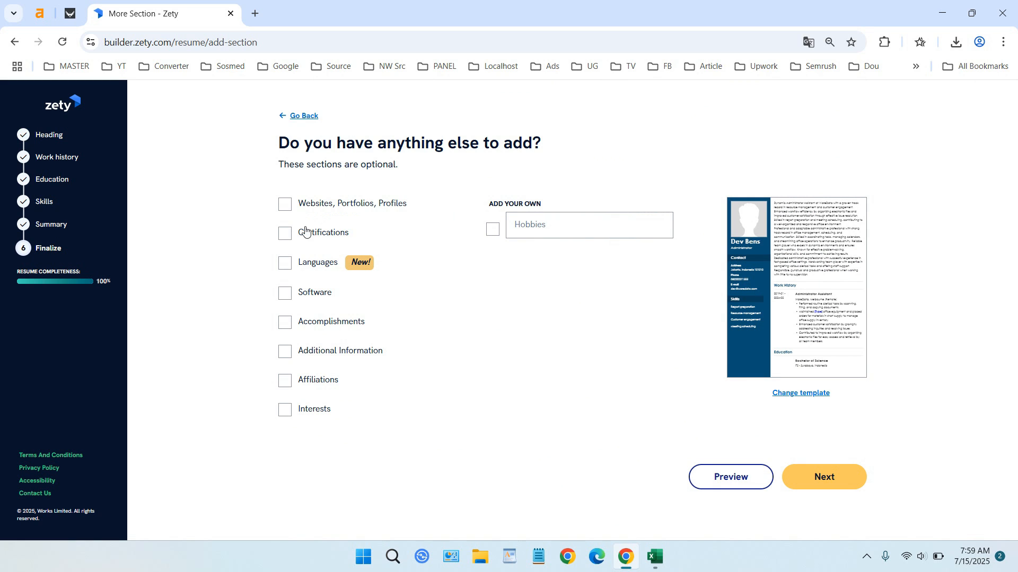
click(832, 475)
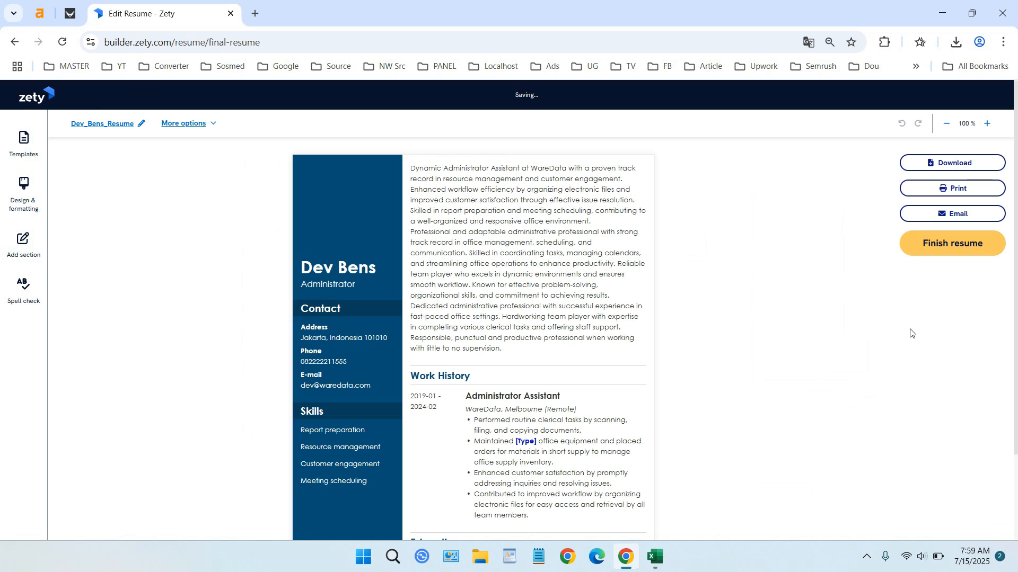
click(959, 243)
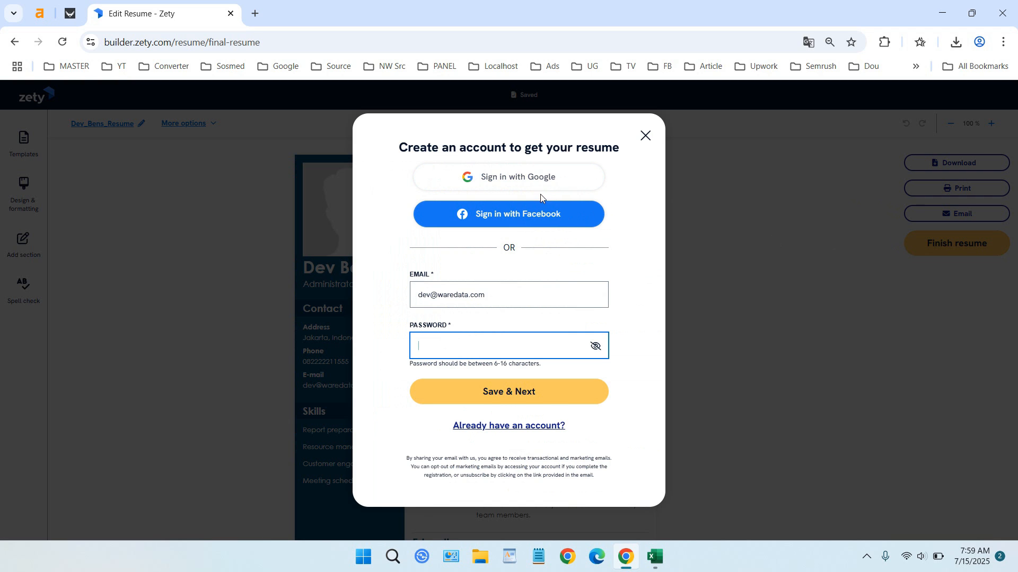
- Dismiss the account prompt and upload a.jpg as the resume heading photo
click(645, 136)
click(347, 207)
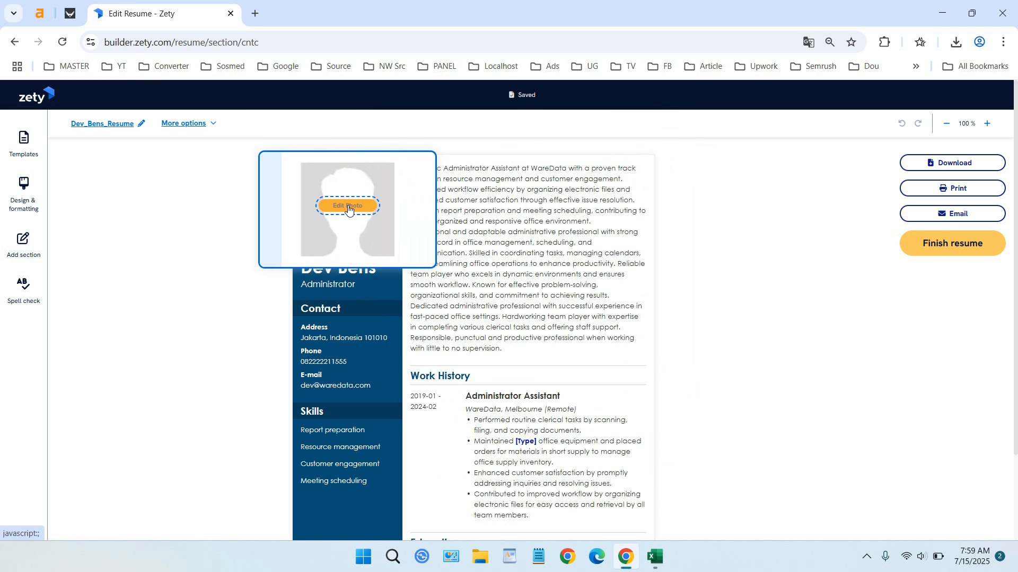
click(257, 328)
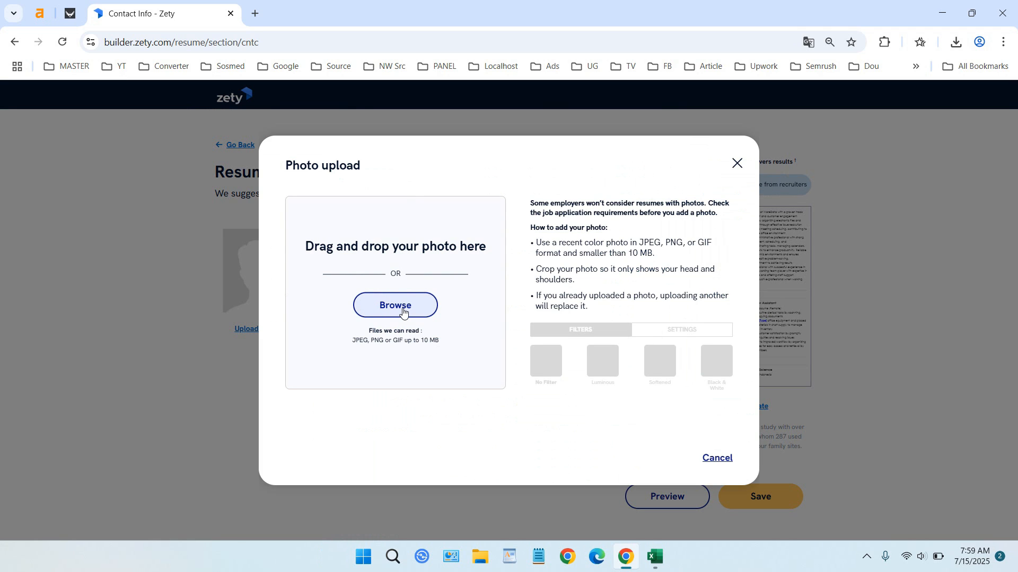
click(402, 313)
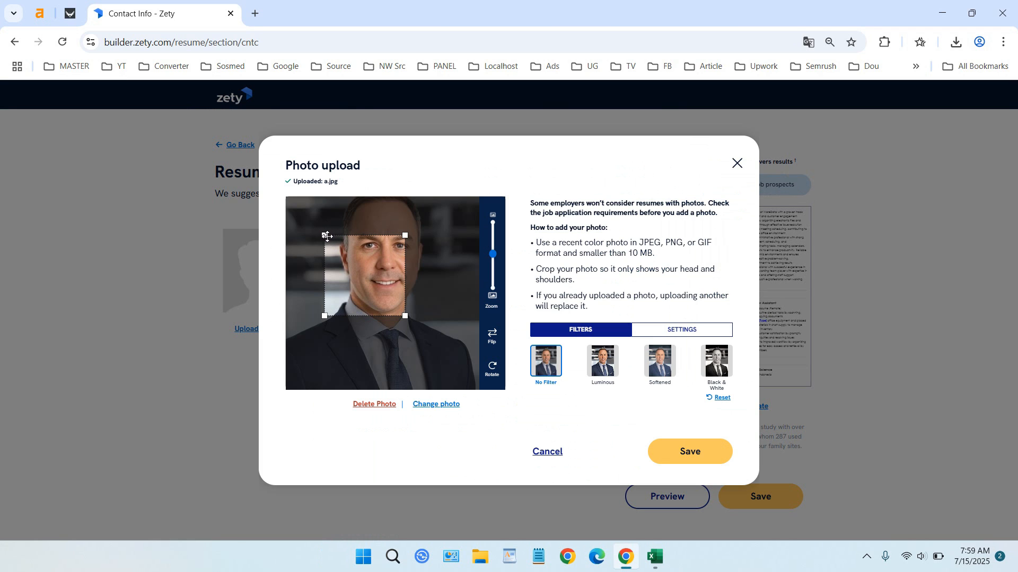
- Resize the crop box to cover nearly the whole a.jpg image and save the photo
drag(326, 237, 287, 198)
drag(365, 275, 448, 357)
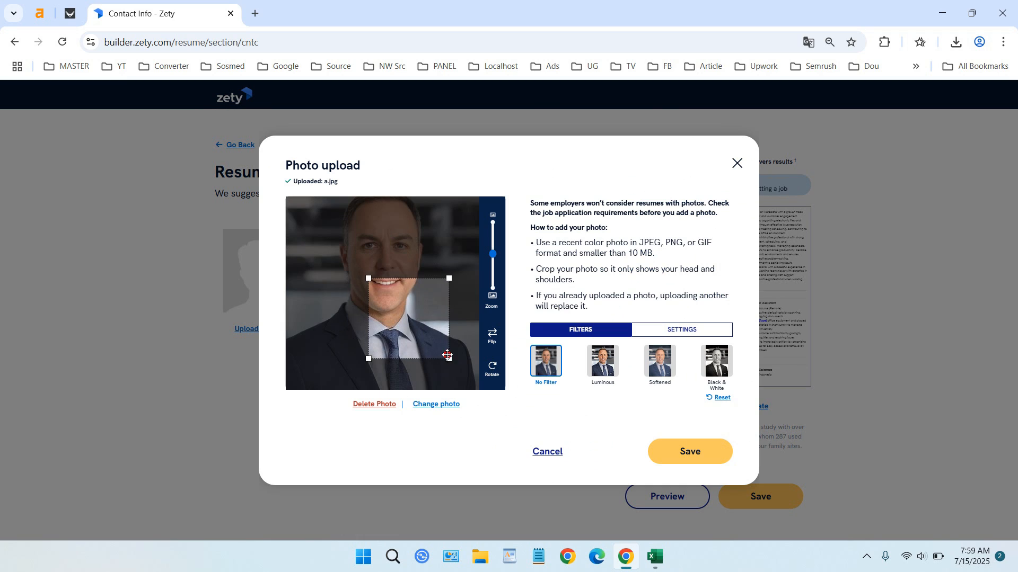
drag(391, 286, 300, 192)
drag(435, 299, 447, 265)
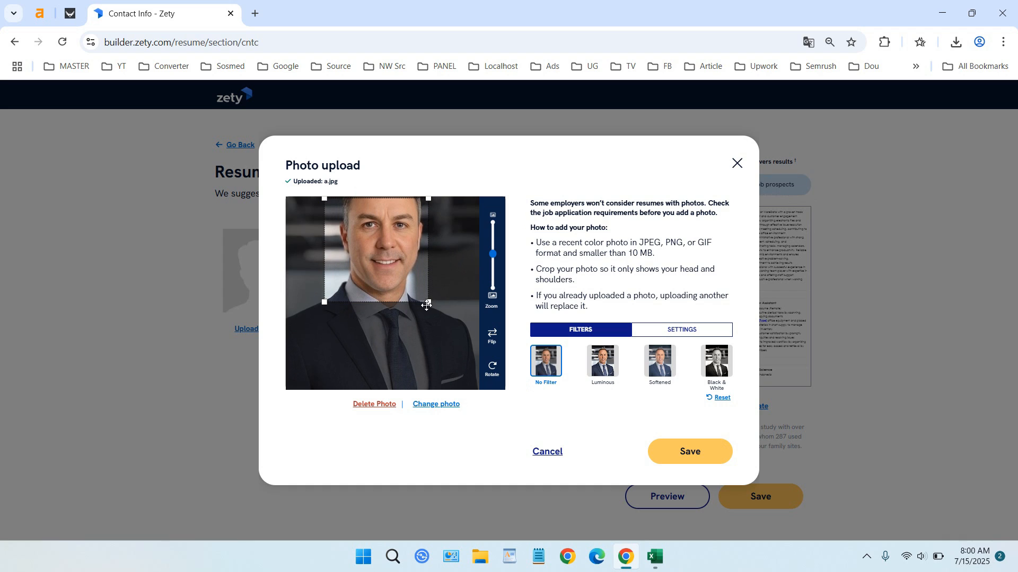
drag(429, 301, 476, 350)
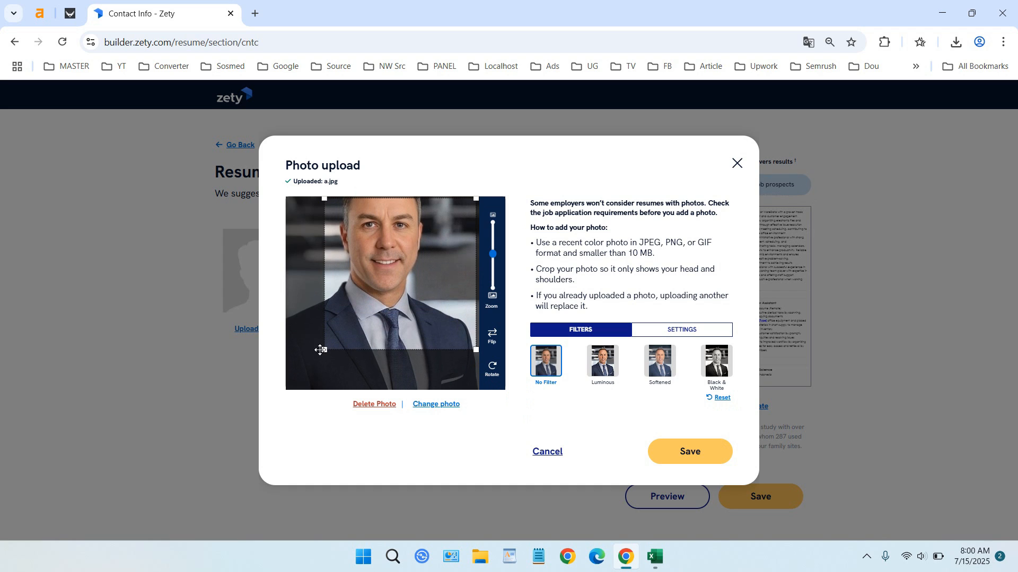
drag(325, 350, 288, 375)
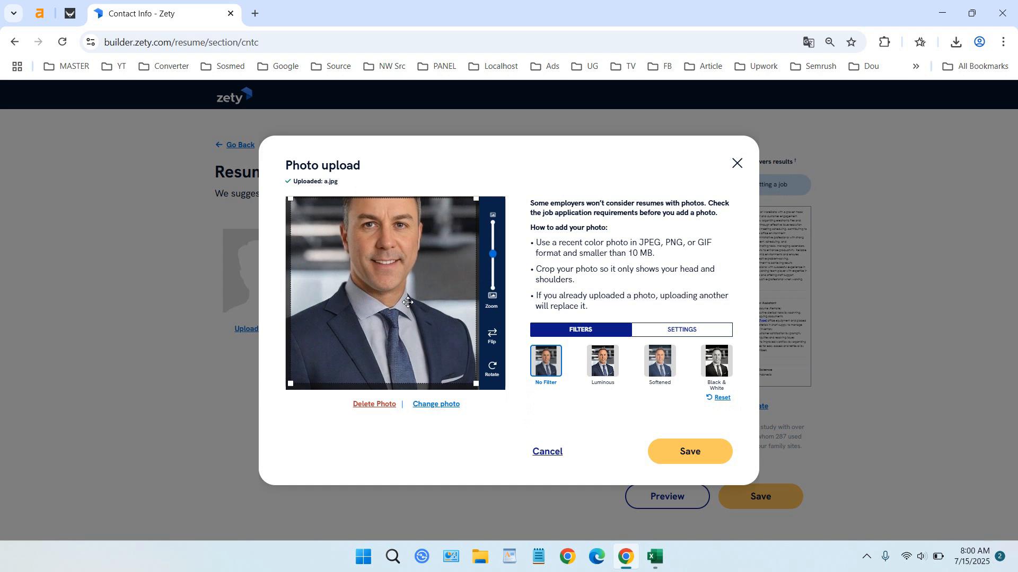
drag(399, 303, 397, 288)
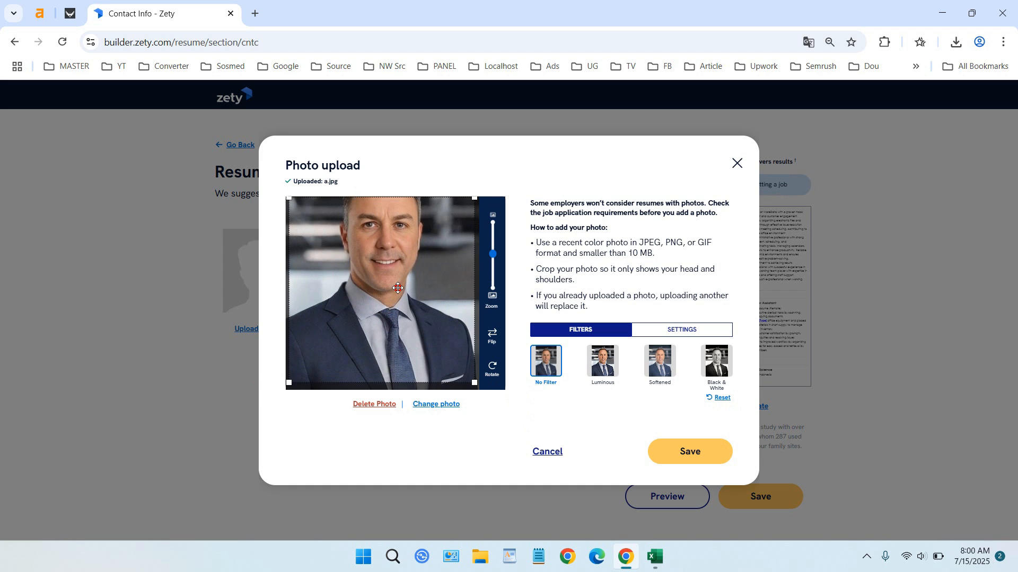
click(690, 453)
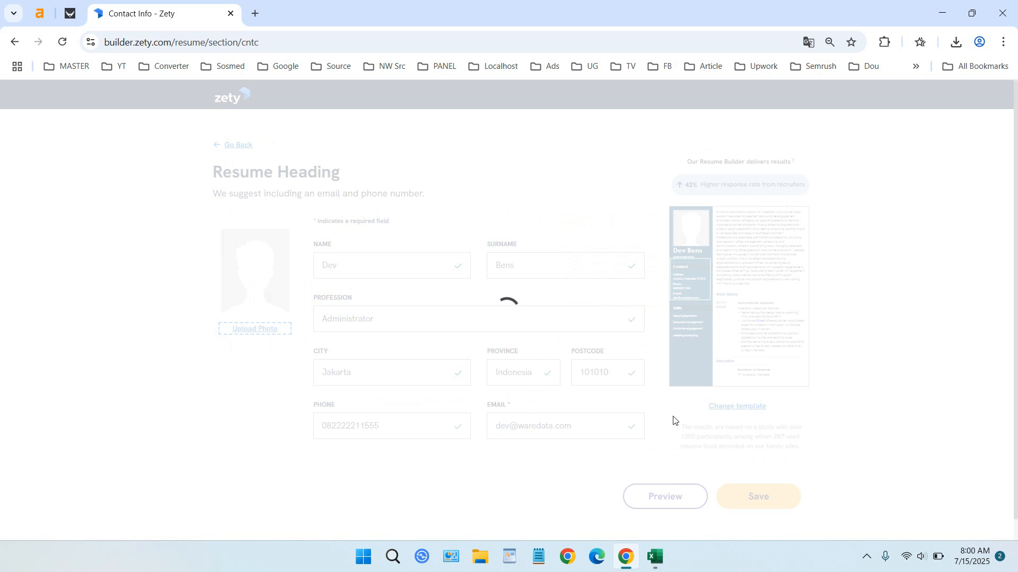
scroll(827, 429, down, 1)
- Save the heading and review the resume with its new photo
click(765, 473)
scroll(884, 392, down, 3)
scroll(901, 371, up, 3)
- Finish the resume, sign in with a Google account, and return to the resume editor
click(971, 245)
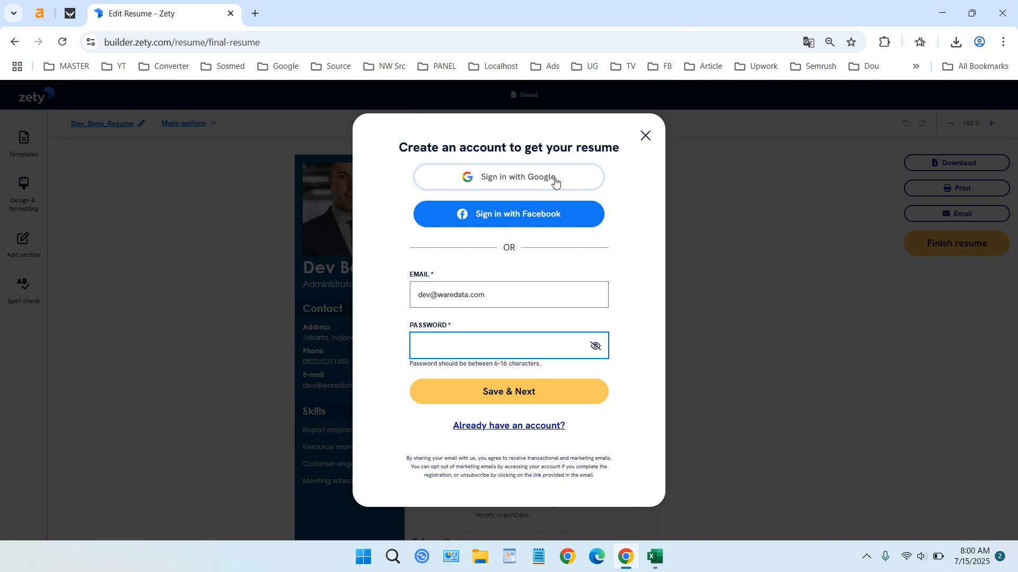
click(555, 181)
click(592, 332)
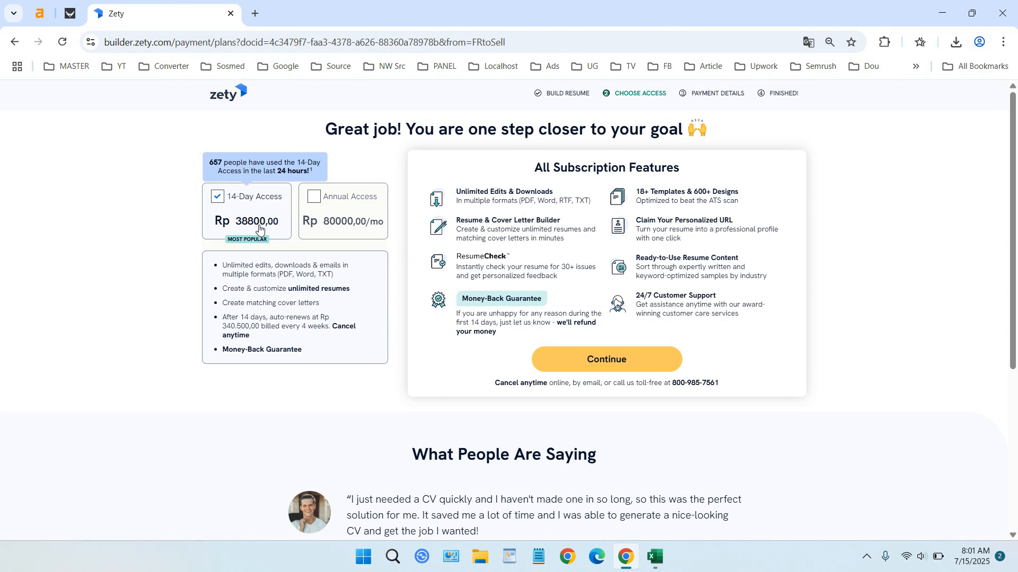
scroll(336, 282, down, 4)
scroll(371, 292, up, 4)
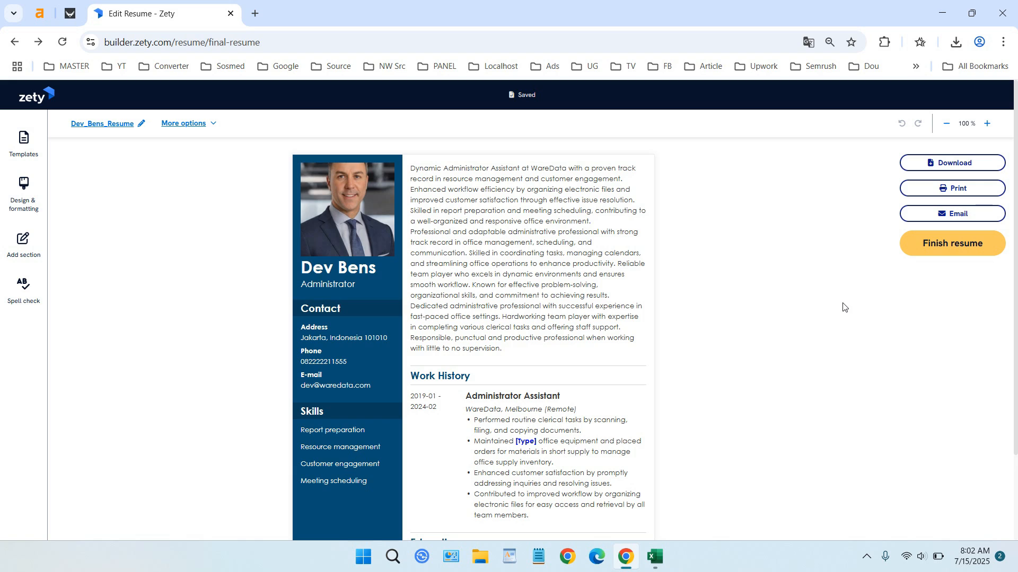
click(408, 167)
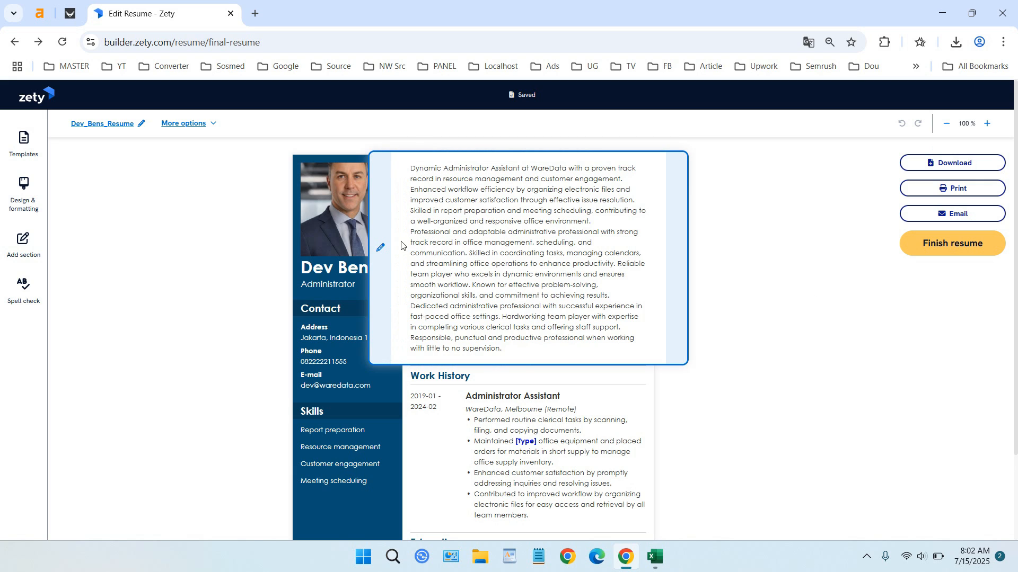
click(380, 247)
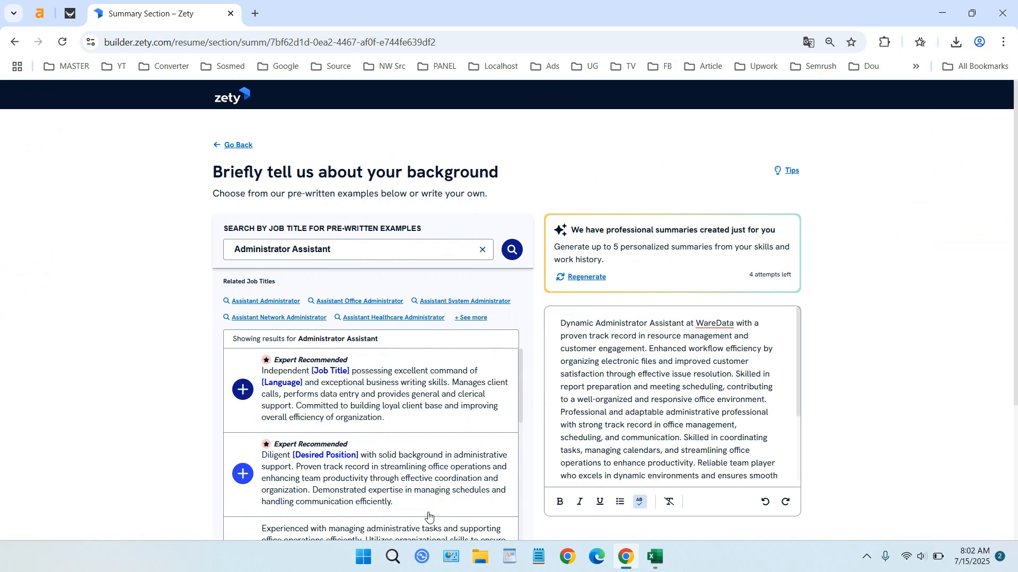
click(363, 556)
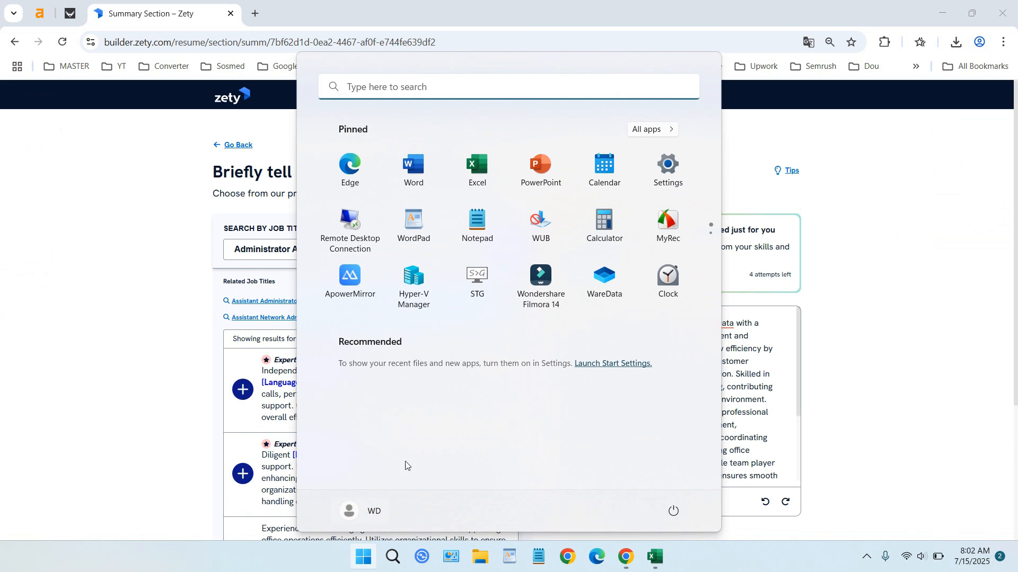
click(412, 178)
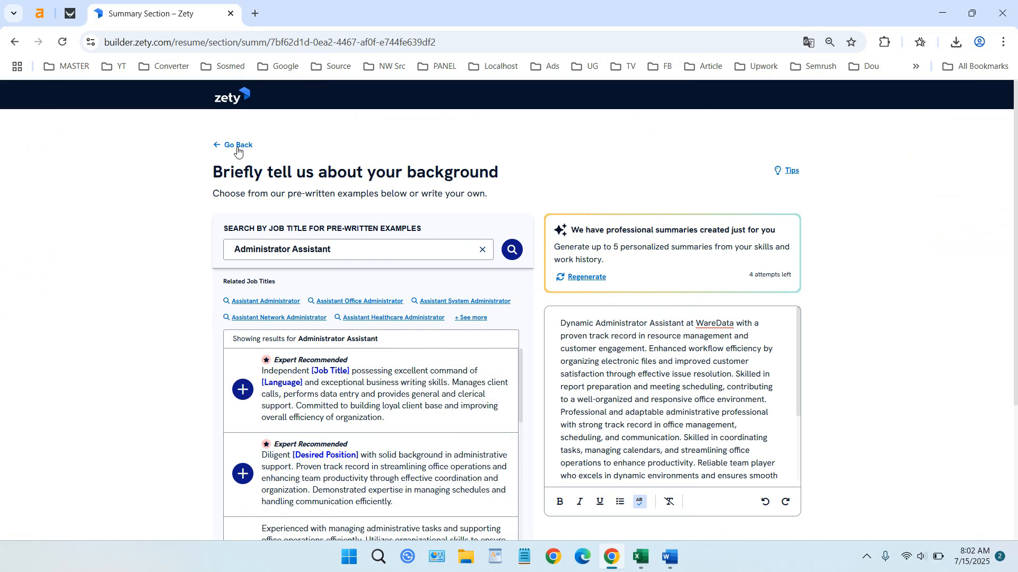
click(236, 146)
scroll(570, 316, down, 2)
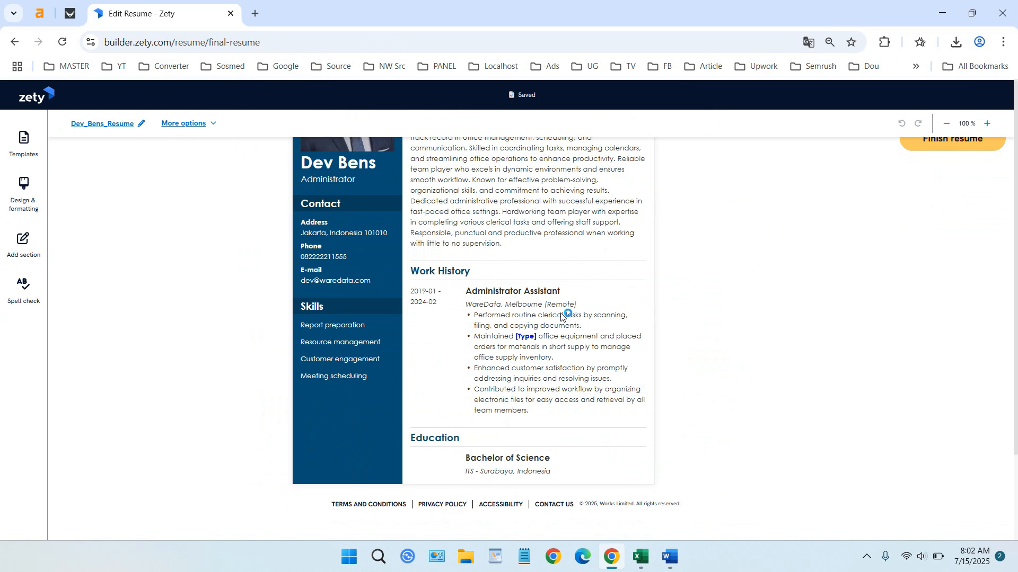
scroll(563, 315, up, 2)
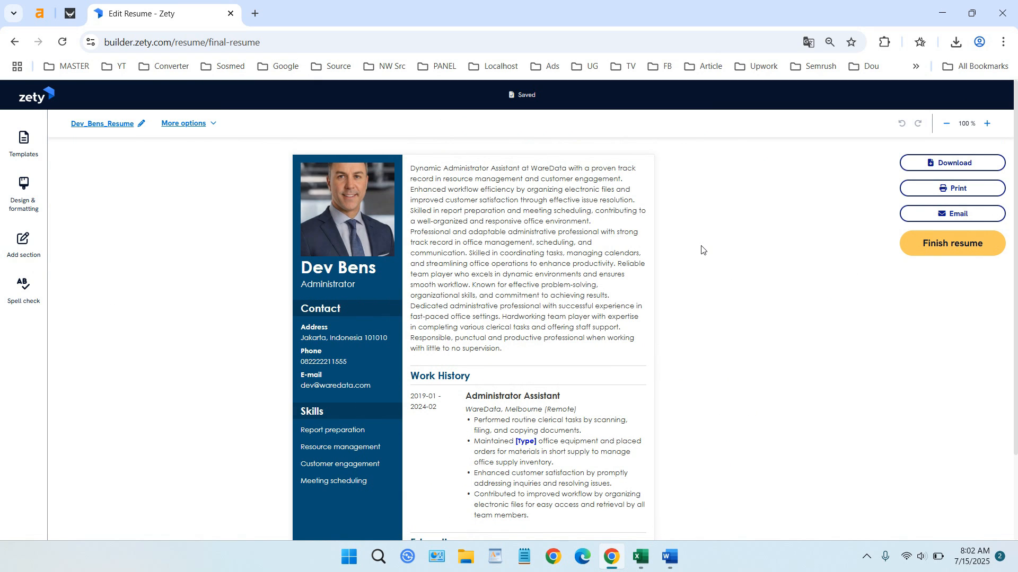
- Open the resume download options and choose Plain Text (.txt) as the format
click(954, 162)
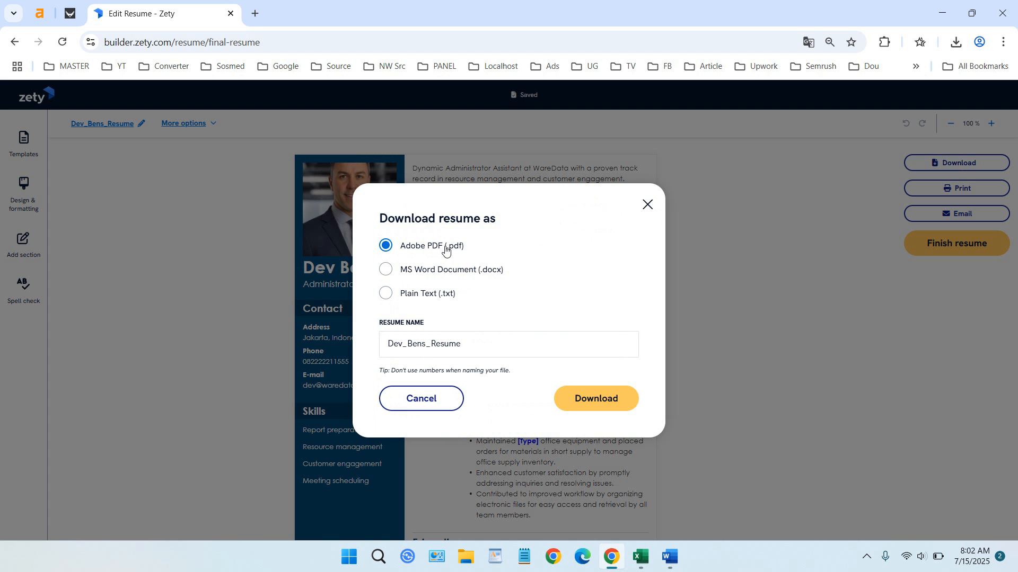
click(445, 274)
click(439, 299)
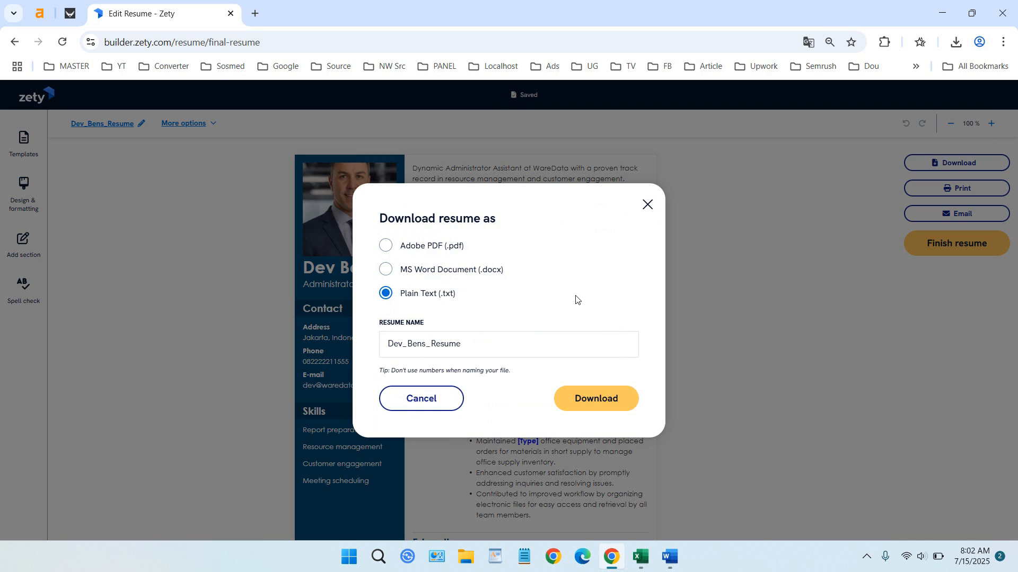